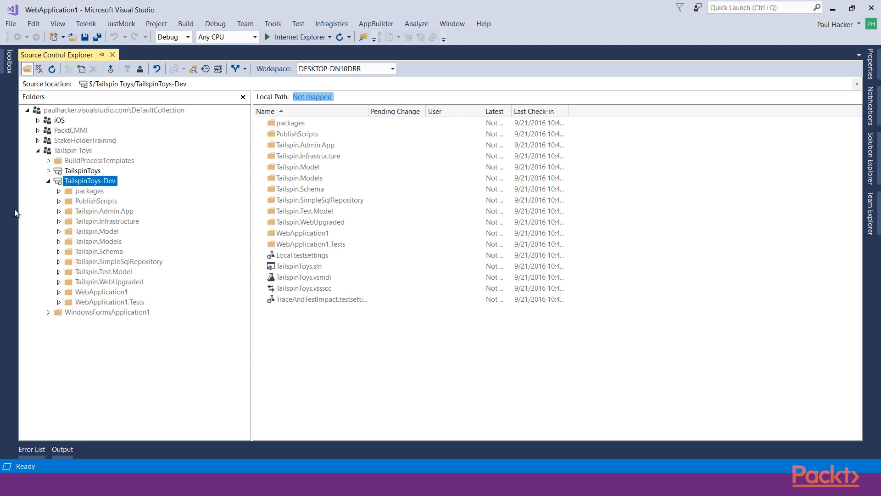
Check the local path mapping of the TailspinToys branch, the TailspinToys-Dev branch and the Tailspin Toys project
left_click(69, 171)
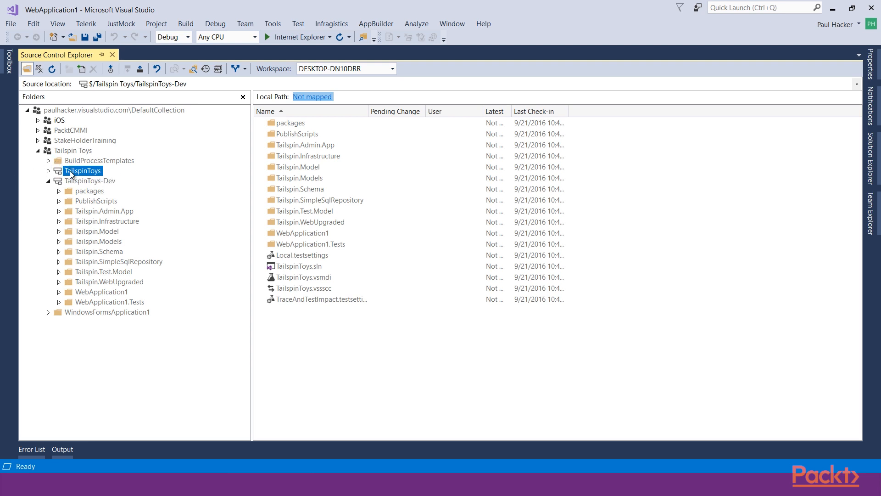
left_click(70, 179)
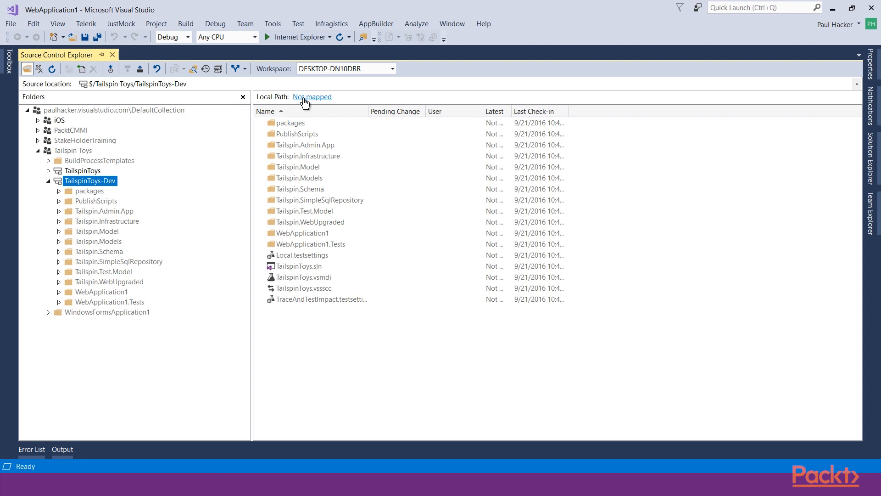
left_click(340, 99)
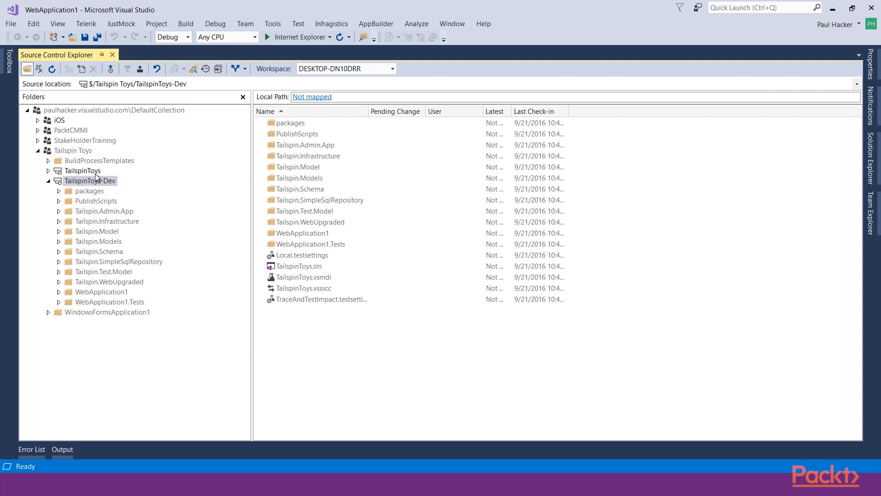
left_click(76, 155)
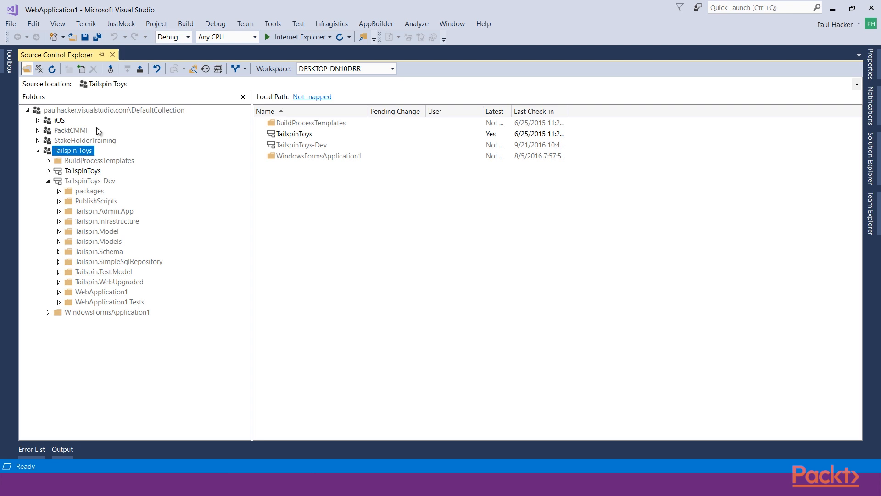
Start a workspace mapping for the TailspinToys-Dev branch and choose source\Workspaces in the user's profile folder as the local location
left_click(78, 183)
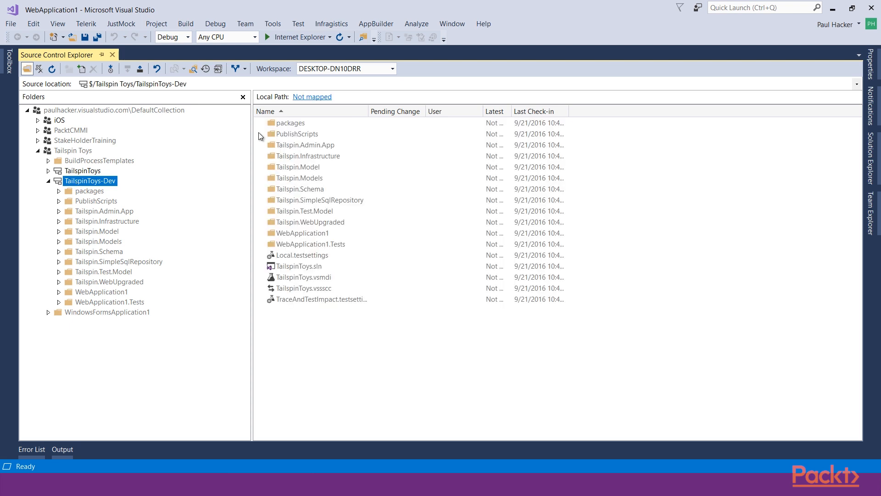
left_click(301, 99)
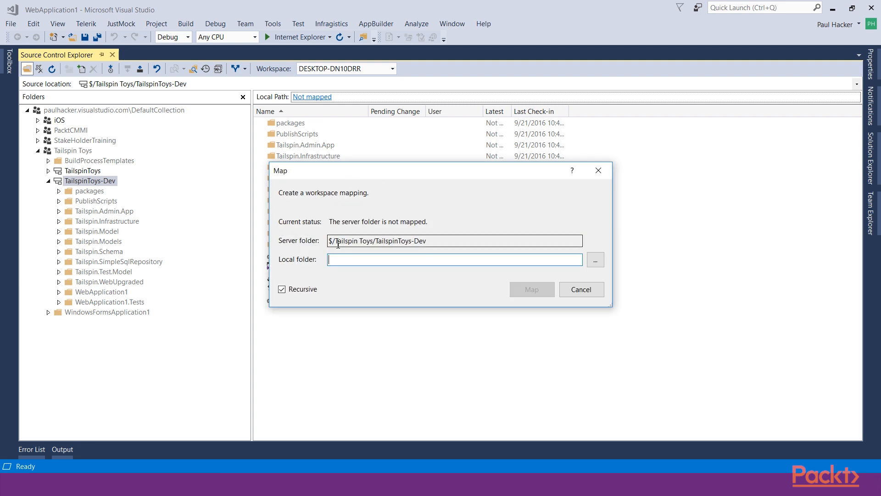
left_click_drag(454, 241, 304, 238)
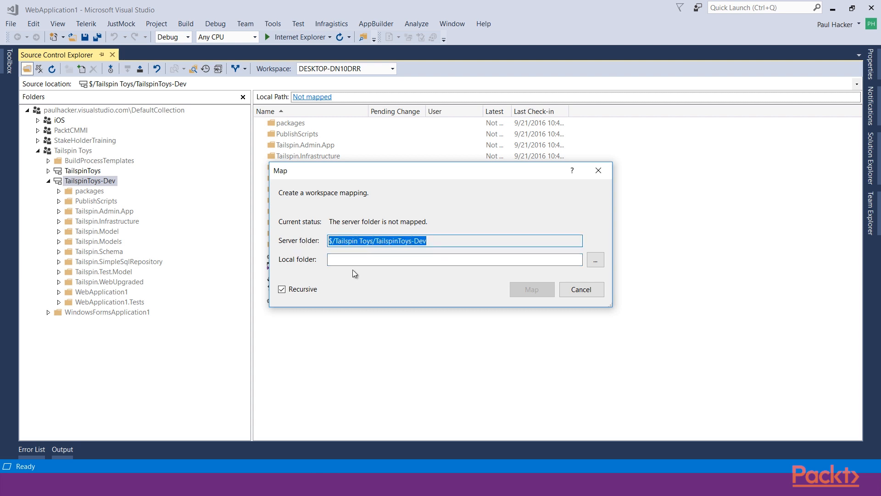
left_click(589, 262)
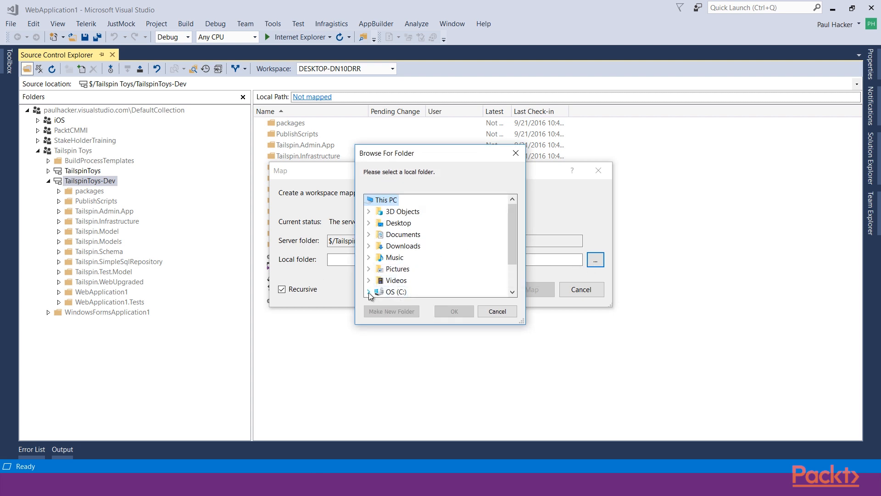
left_click(368, 292)
scroll(373, 275, "down", 3)
left_click(378, 258)
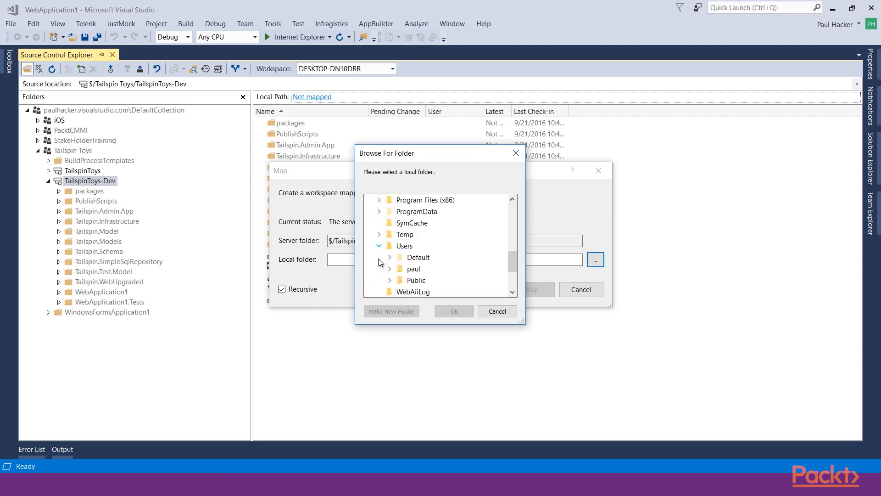
scroll(385, 249, "down", 1)
left_click(389, 235)
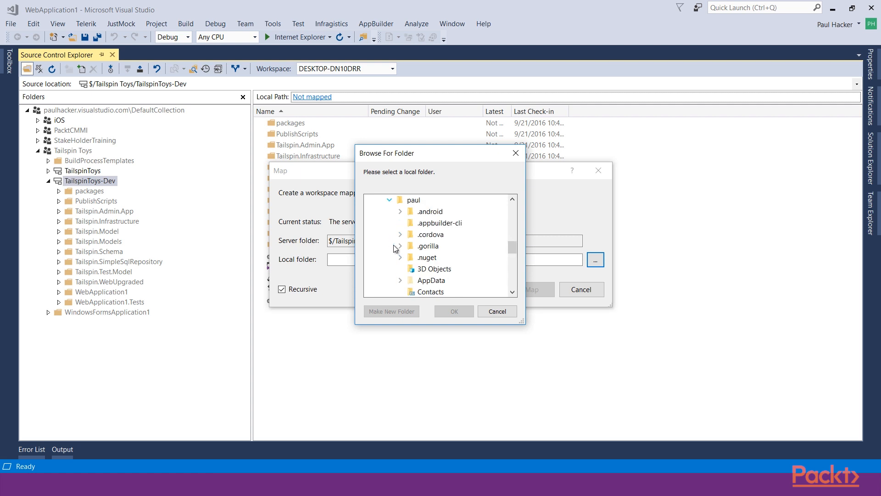
scroll(399, 258, "down", 5)
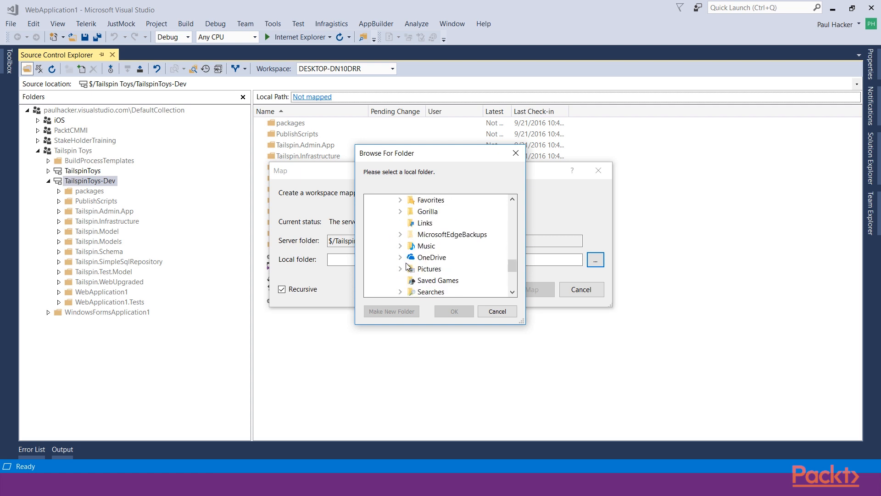
left_click(400, 268)
left_click(444, 280)
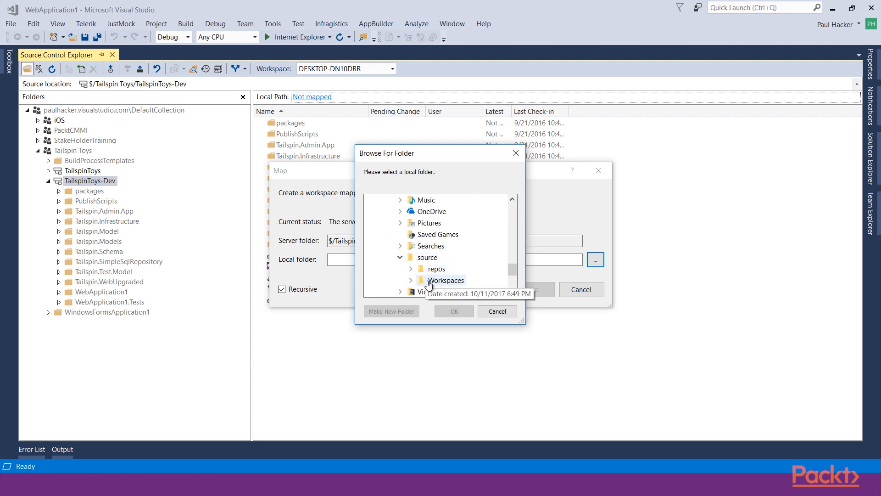
left_click(439, 312)
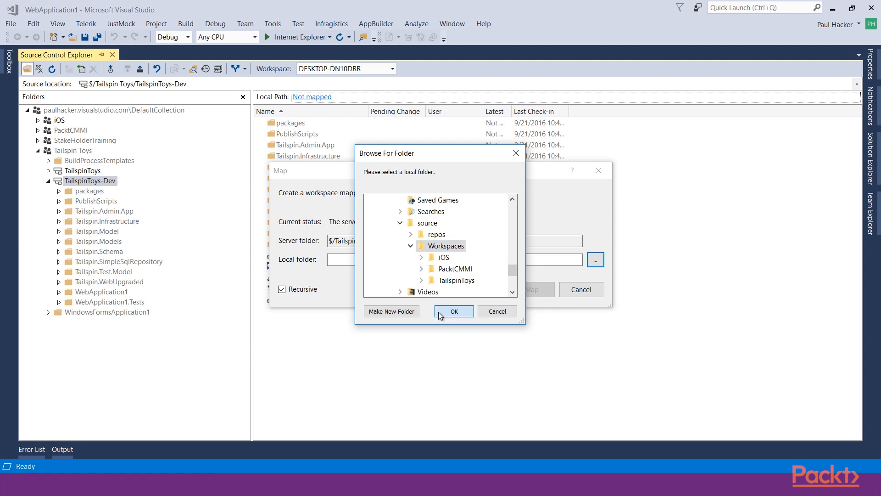
Create the recursive mapping to Workspaces\TailspinToys-Dev, agreeing to close the current solution and to get the files immediately
left_click_drag(486, 260, 425, 259)
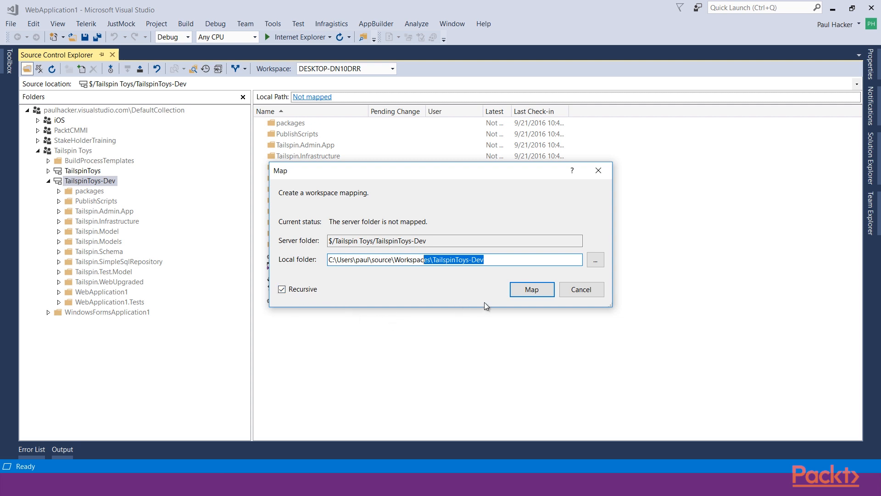
left_click(522, 293)
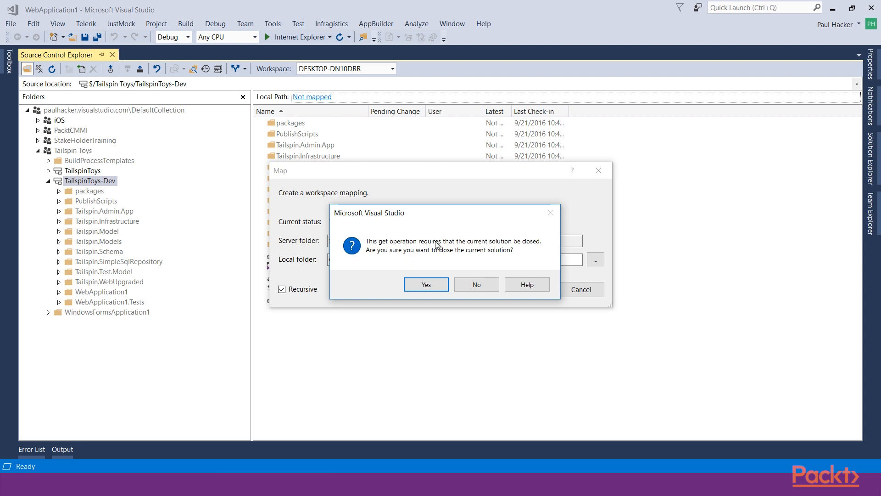
left_click(427, 285)
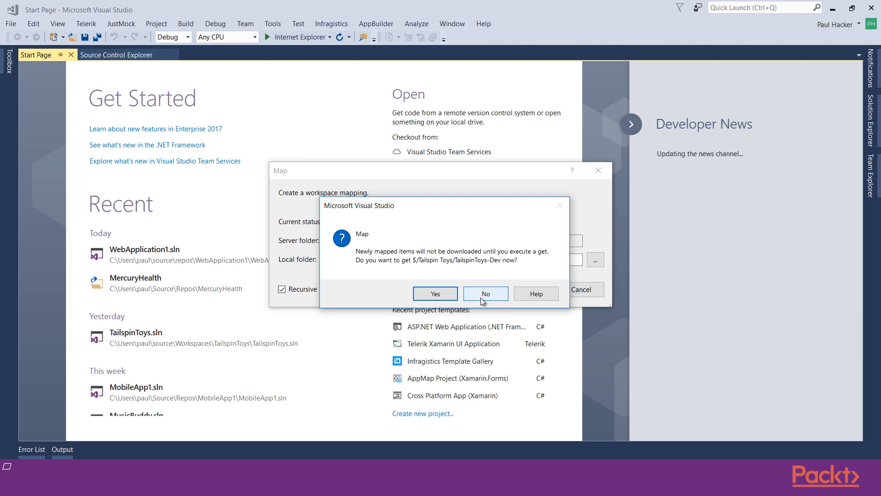
left_click(436, 294)
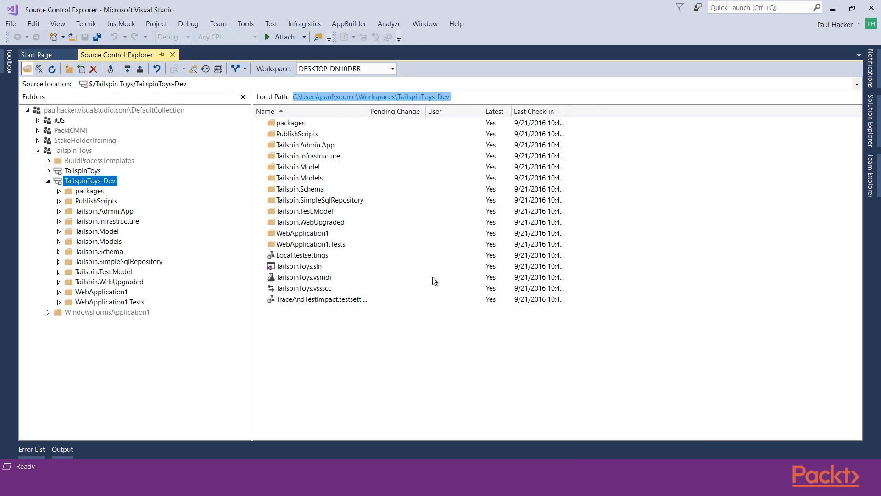
Open the DESKTOP-DN10DRR workspace for editing from the workspace manager, widening the manager's Name column
left_click(425, 278)
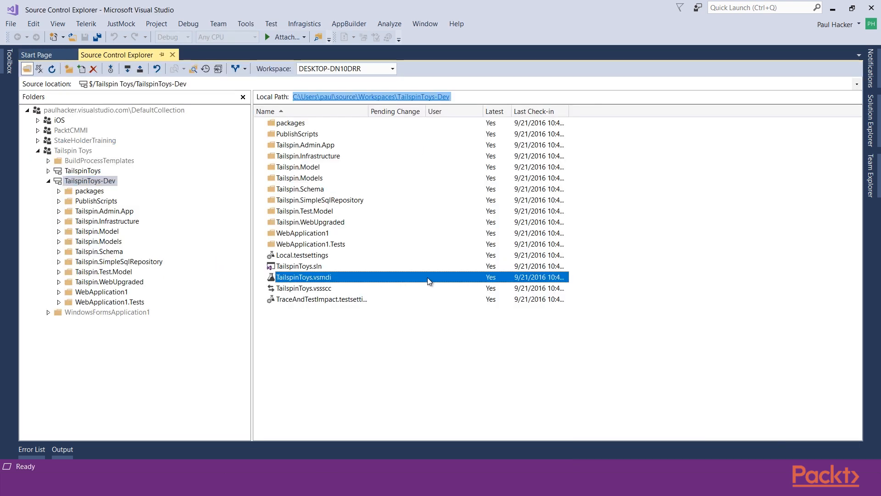
left_click(504, 94)
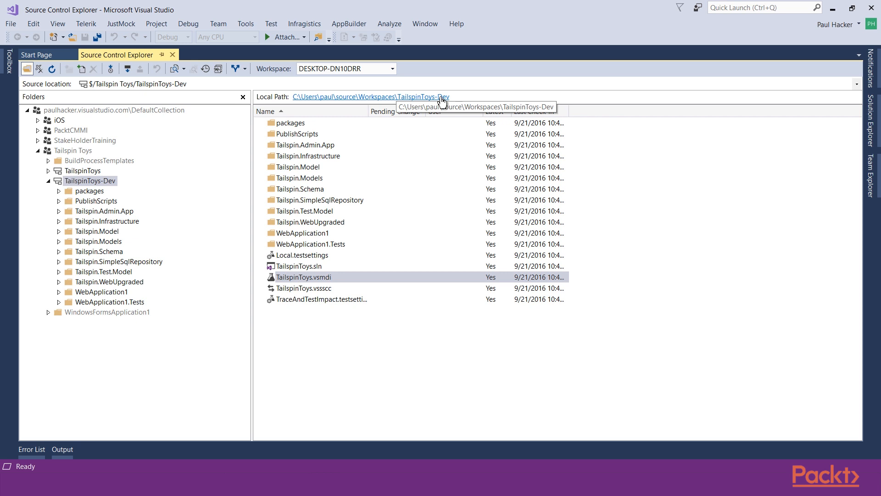
left_click(392, 69)
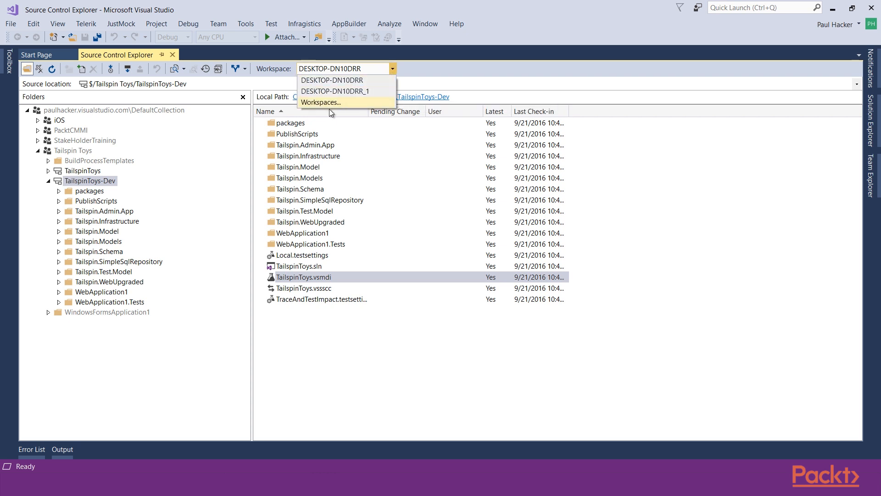
left_click(319, 102)
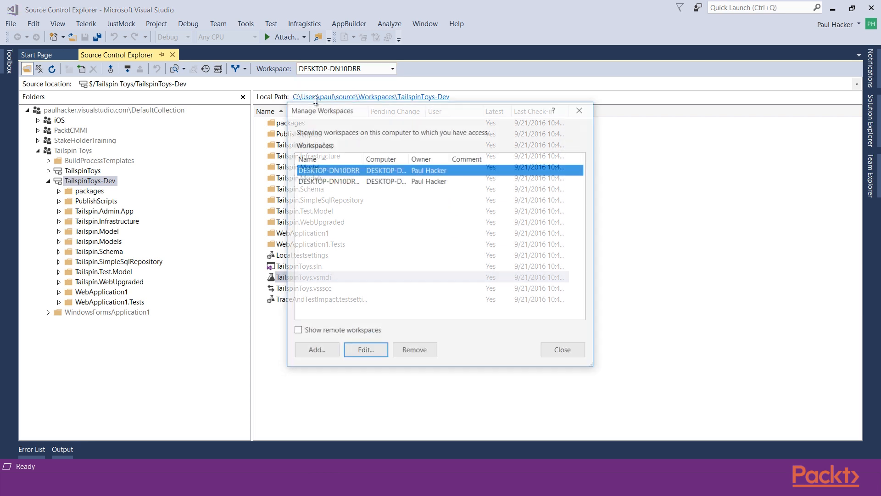
left_click_drag(362, 158, 401, 158)
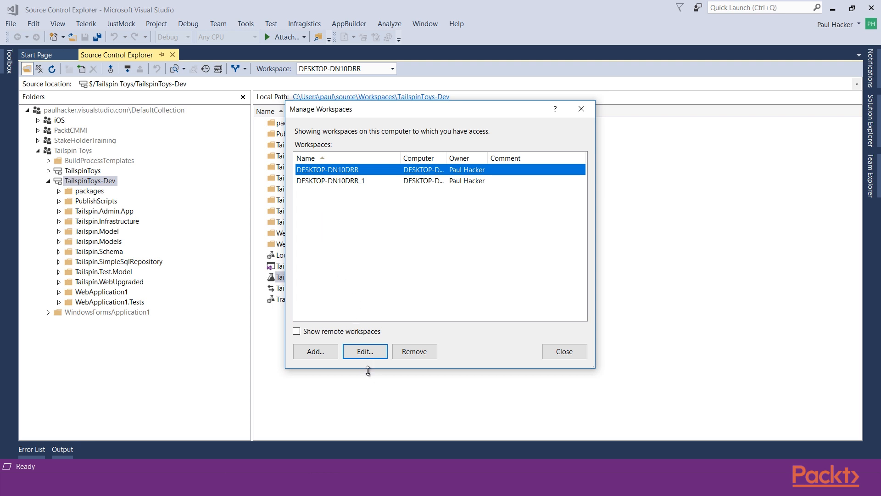
left_click(365, 356)
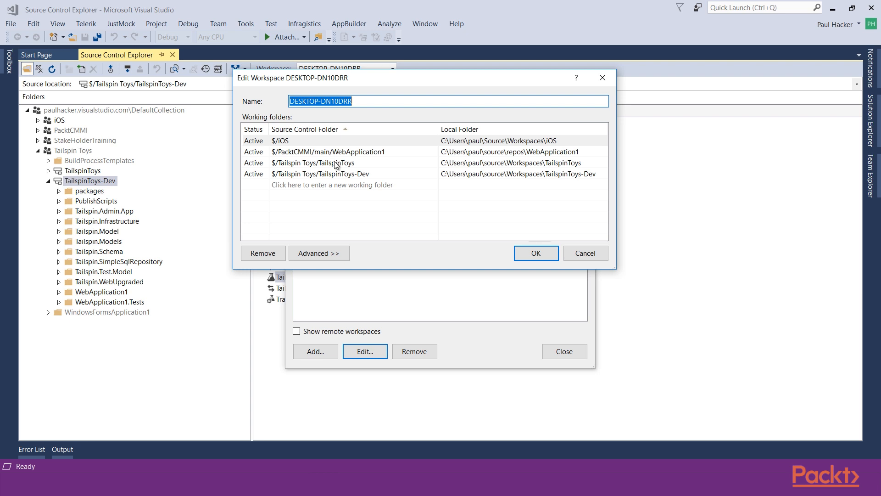
Remove the $/iOS, $/PacktCMMI/main/WebApplication1 and $/Tailspin Toys/TailspinToys working folders from the workspace
left_click(315, 141)
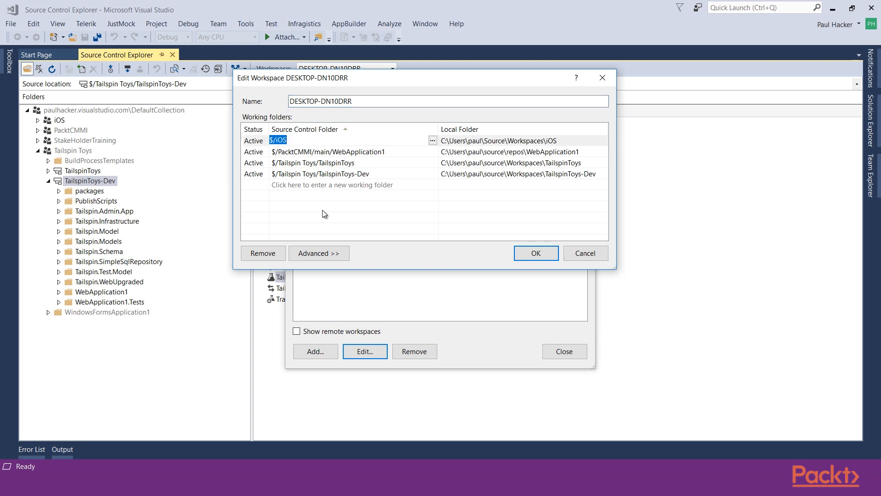
left_click(262, 145)
left_click(262, 254)
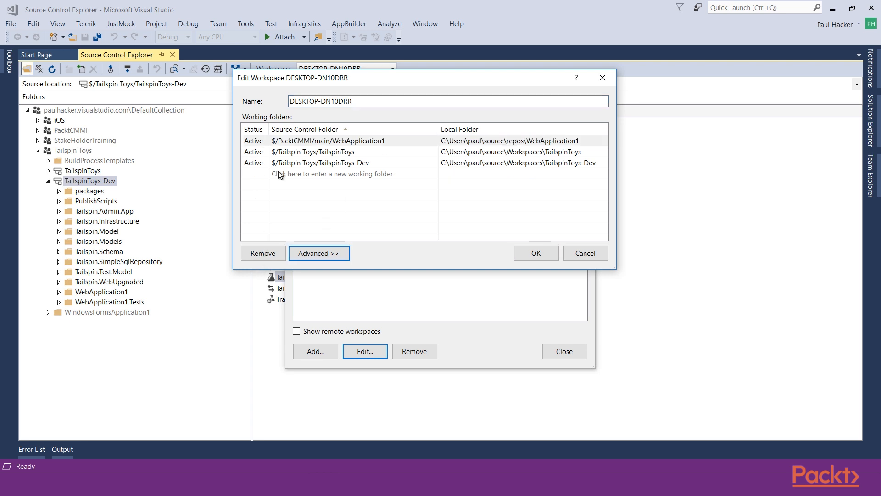
left_click(261, 144)
left_click(259, 223)
left_click(305, 143)
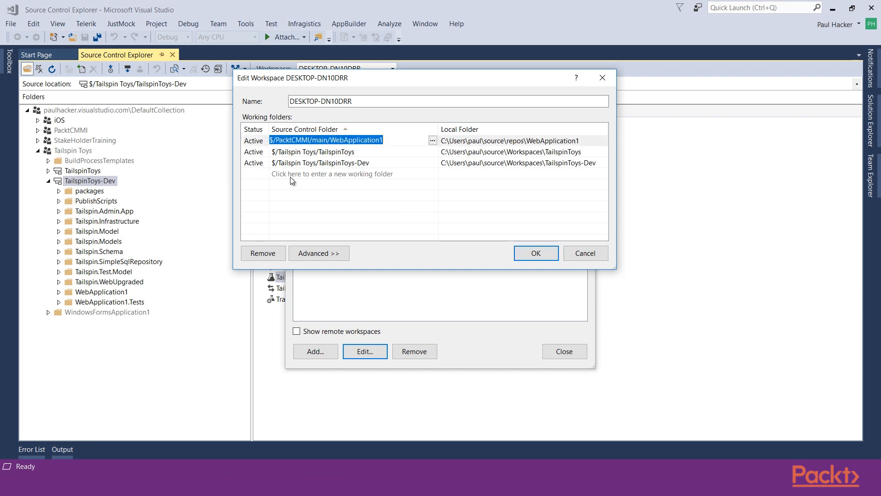
left_click(266, 254)
left_click(294, 142)
left_click(259, 254)
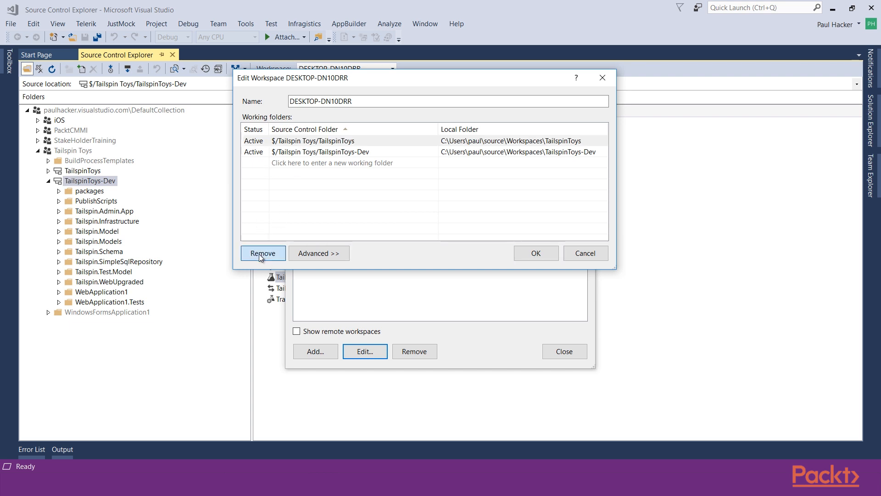
left_click(365, 158)
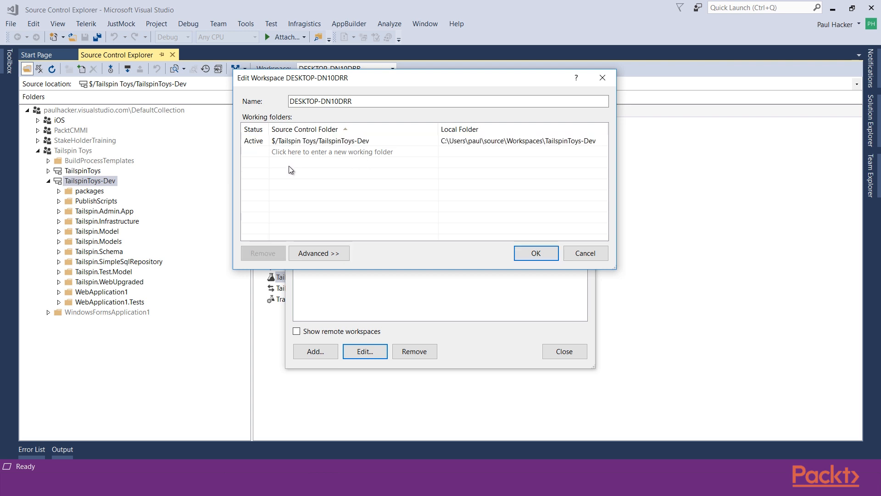
Rename the workspace to DESKTOP-DN10DRR_Dev
left_click(326, 103)
left_click(361, 106)
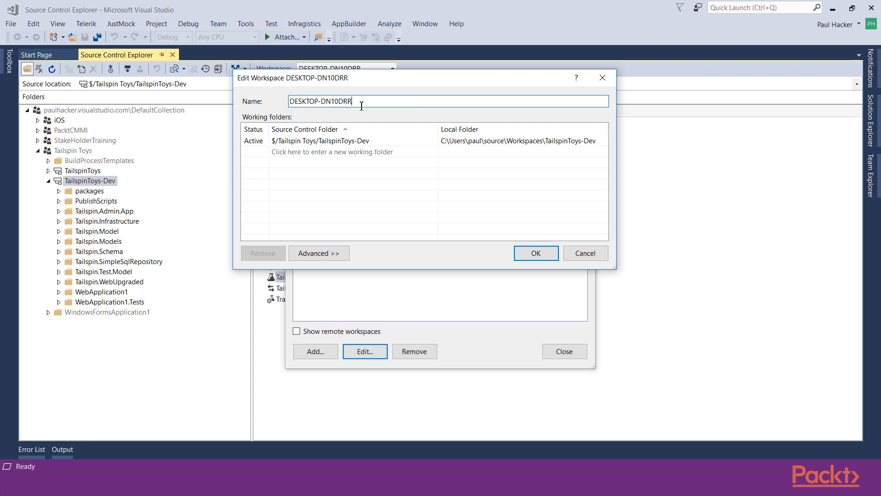
type("_Dev")
Show the advanced workspace settings and set the workspace location to Local
left_click(310, 254)
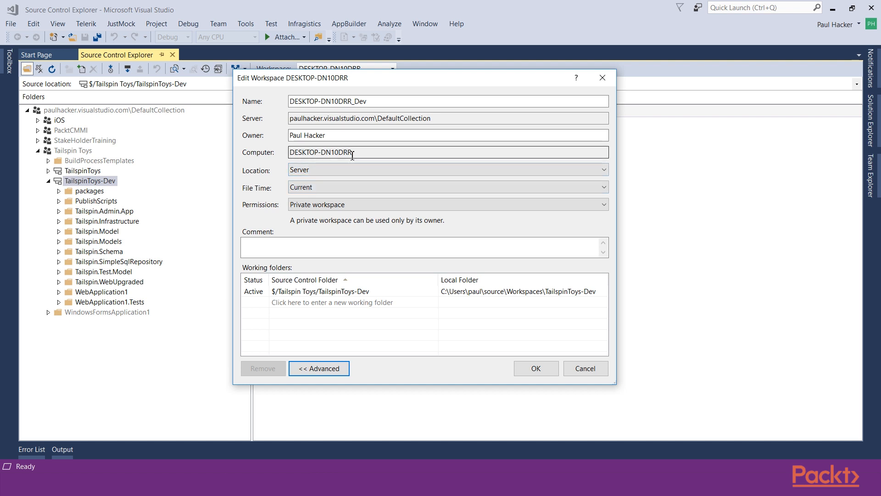
left_click(314, 173)
left_click(314, 180)
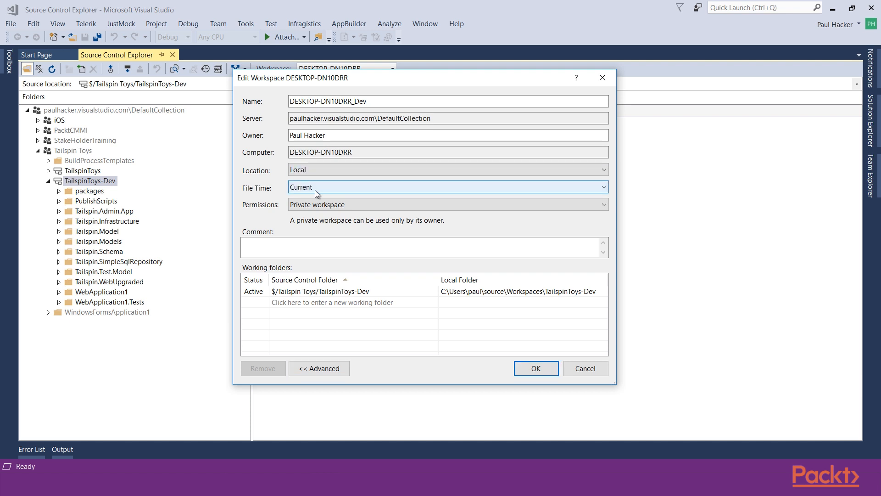
Review the File Time and Permissions options, keeping Current and Private workspace, and go to the comment field
left_click(324, 191)
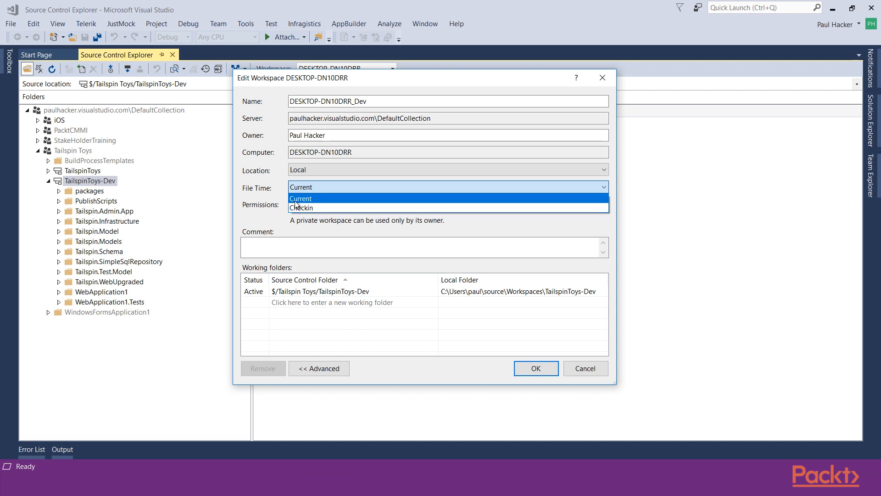
left_click(295, 201)
left_click(331, 207)
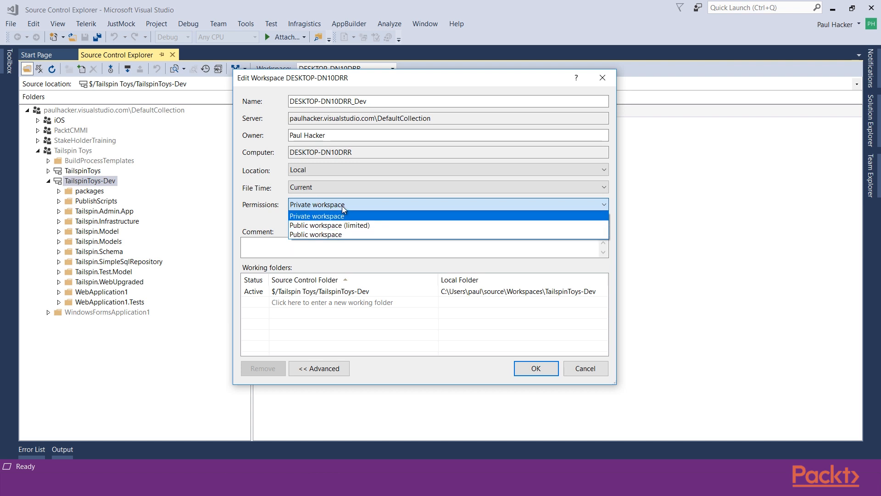
left_click(342, 205)
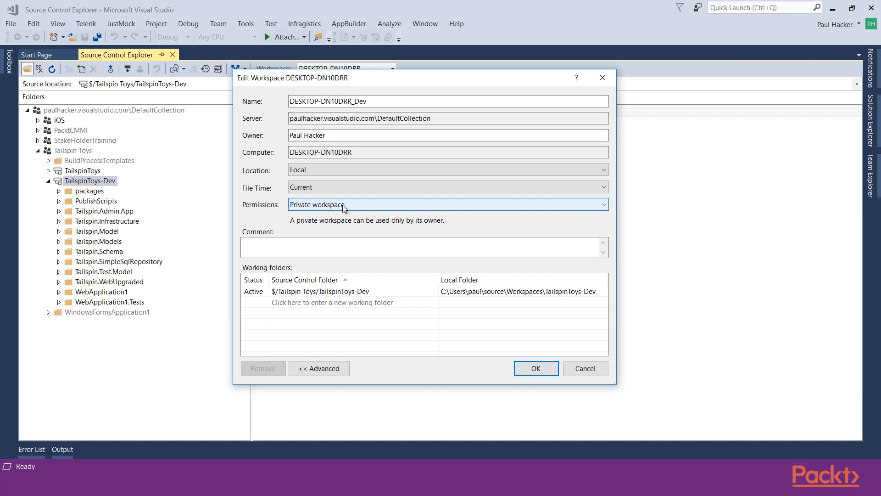
left_click(311, 244)
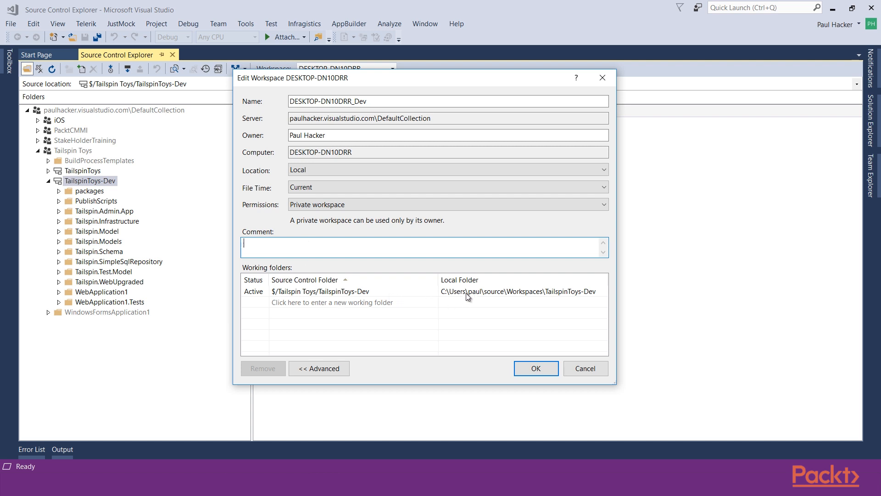
Save the edited DESKTOP-DN10DRR_Dev workspace and get the latest files from version control to update it
left_click(314, 374)
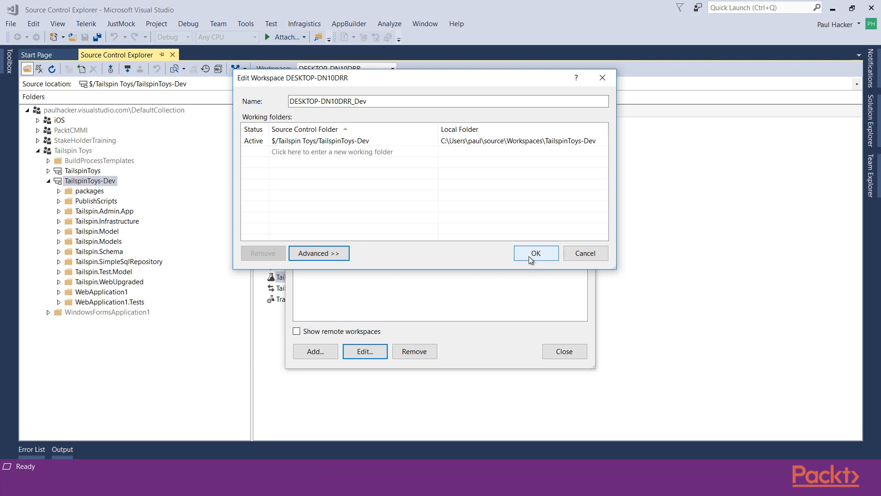
left_click(531, 260)
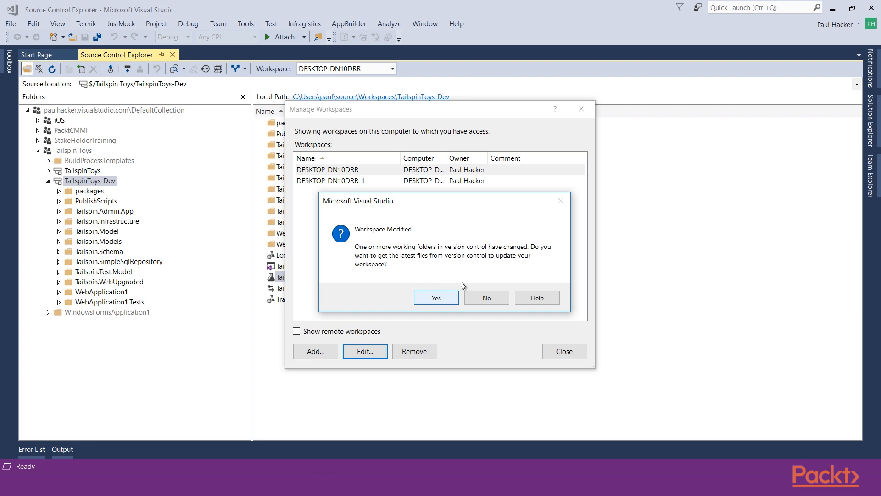
left_click(456, 299)
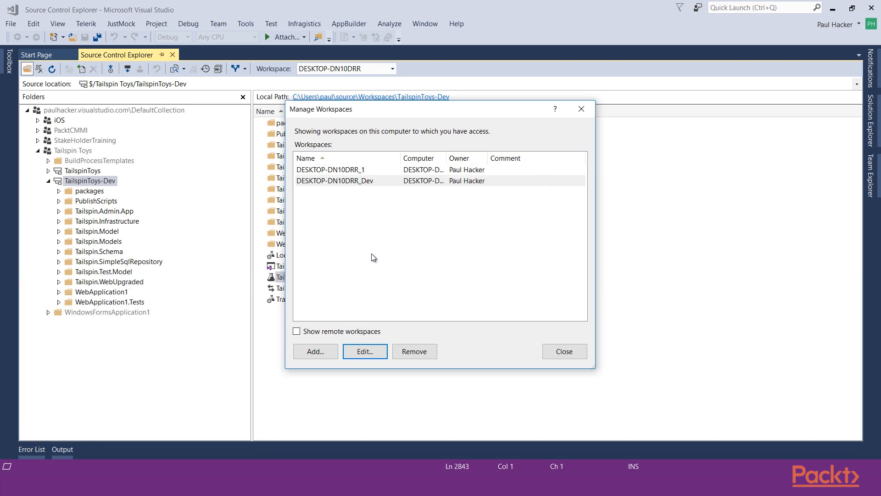
Rename the DESKTOP-DN10DRR_1 workspace to DESKTOP-DN10DRR_PacktCMMI and save it
left_click(326, 171)
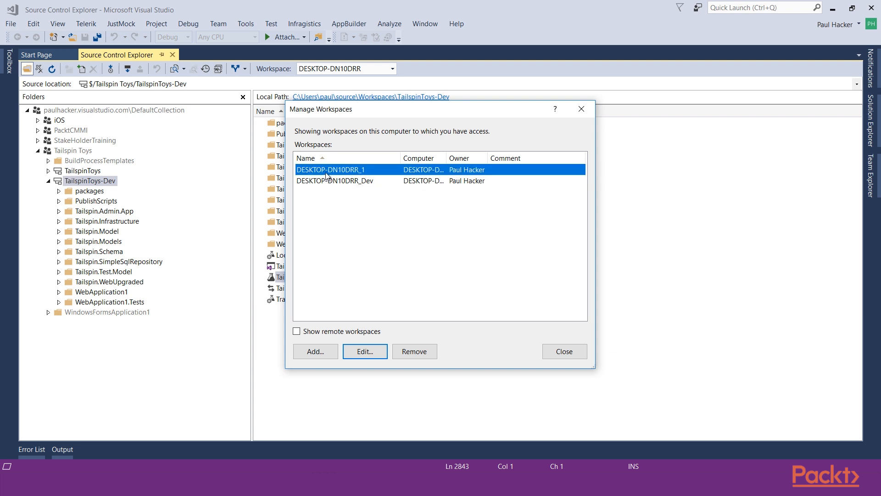
left_click(365, 352)
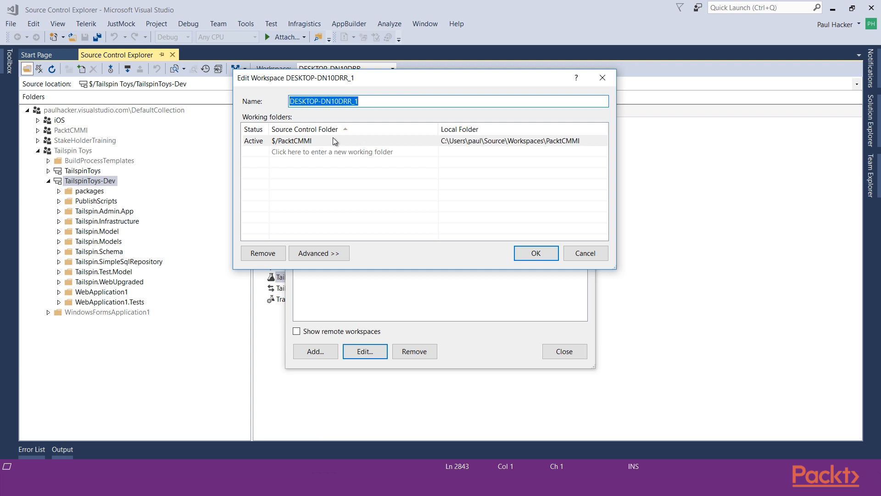
left_click(362, 100)
key("BackSpace")
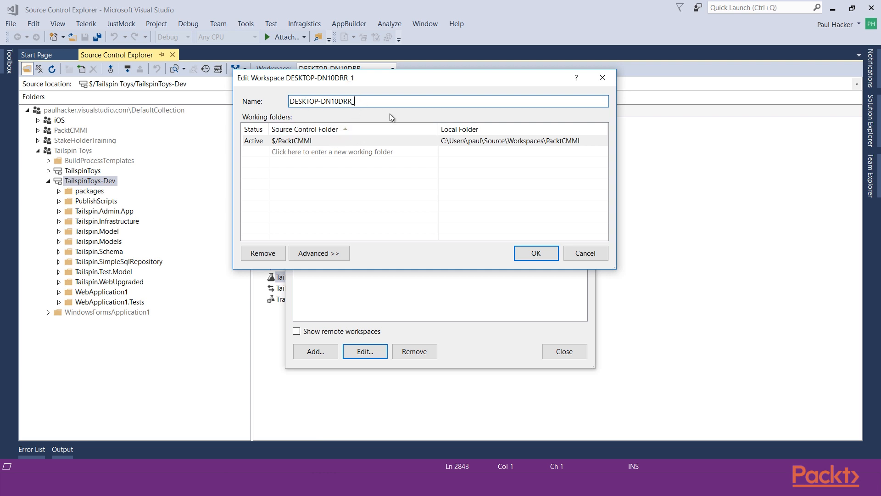
type("CMMI")
left_click(359, 101)
type("Packt")
left_click(521, 252)
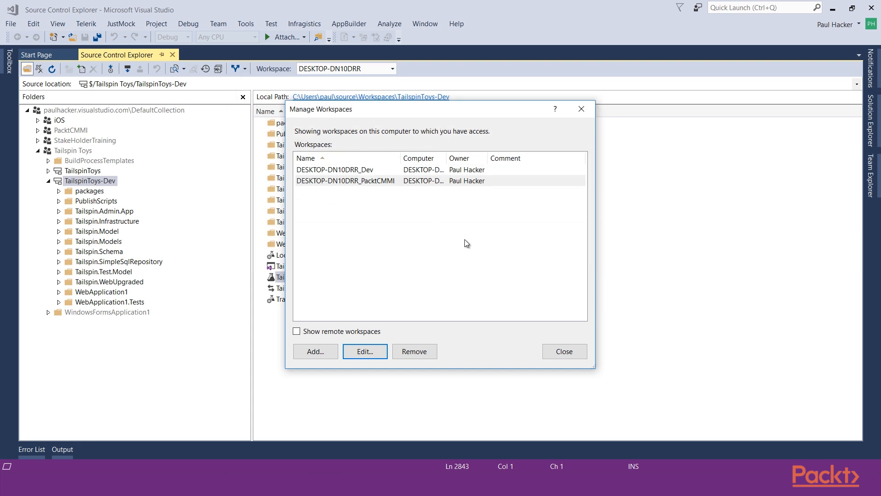
Start adding a new workspace named DESKTOP-DN10DRR_TaispinMain
left_click(309, 351)
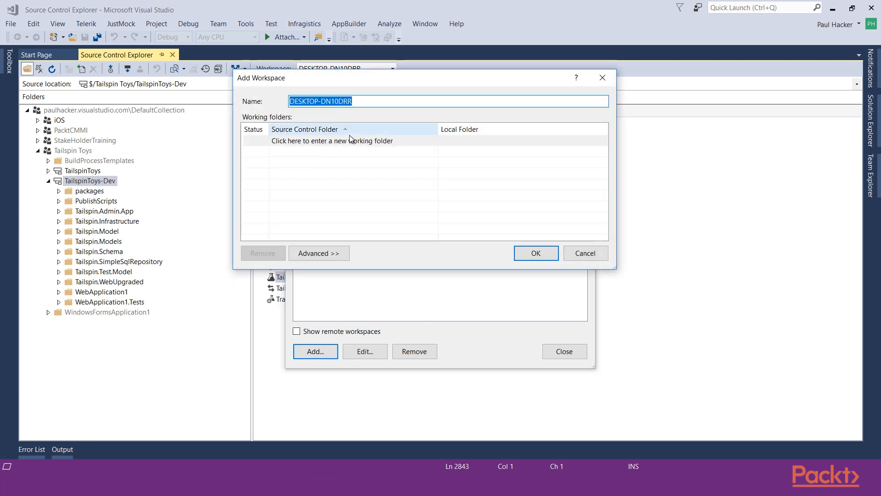
left_click(376, 102)
type("_TaispinMain")
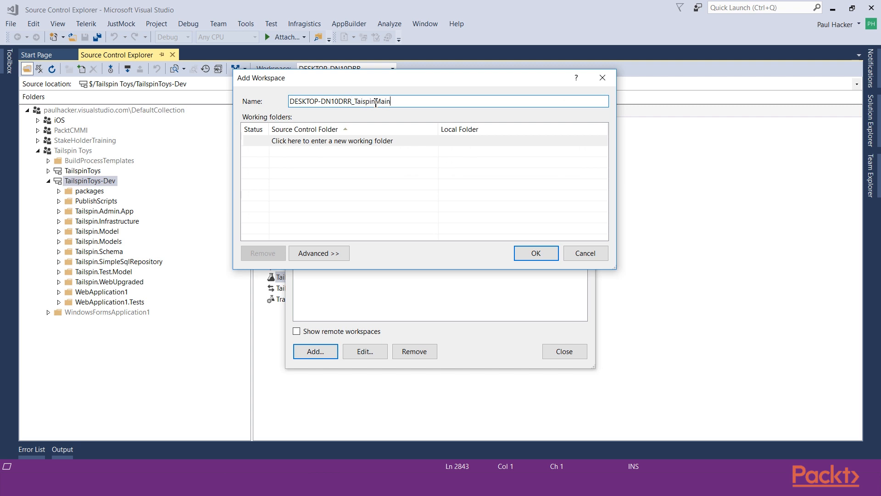
Add a working folder with $/Tailspin Toys/TailspinToys as its source control folder
left_click(413, 143)
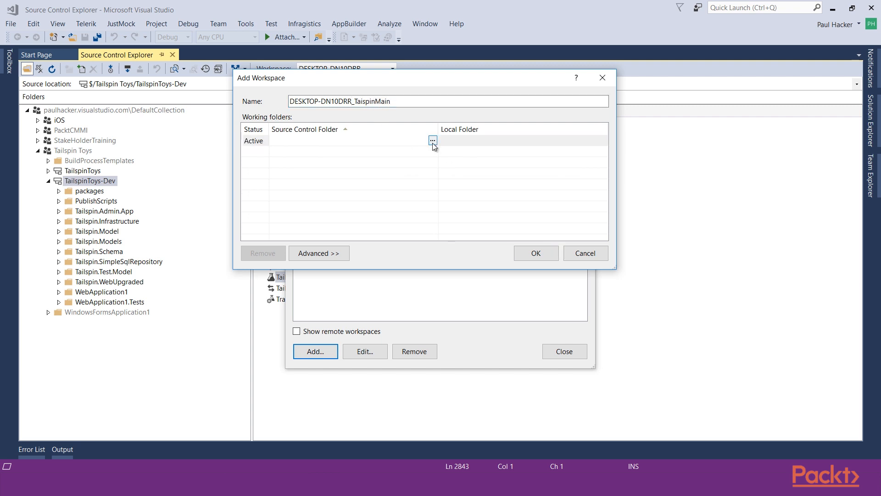
left_click(433, 141)
left_click(337, 97)
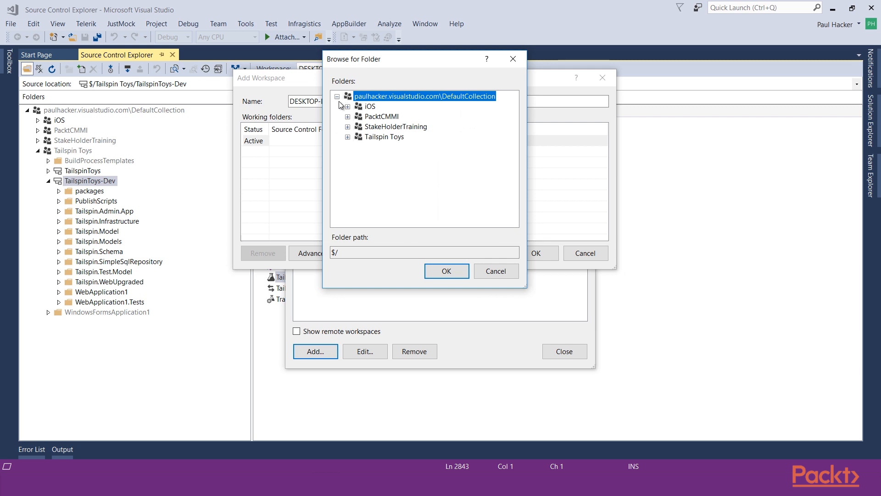
left_click(347, 137)
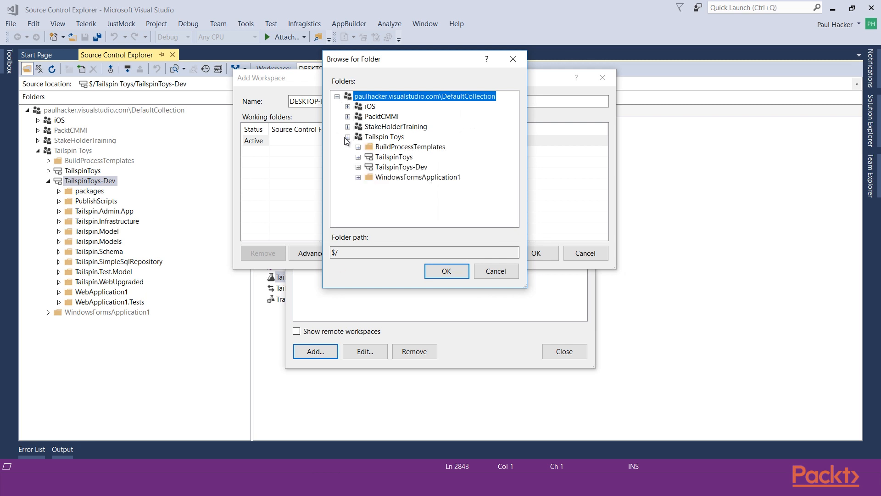
left_click(373, 159)
left_click(450, 272)
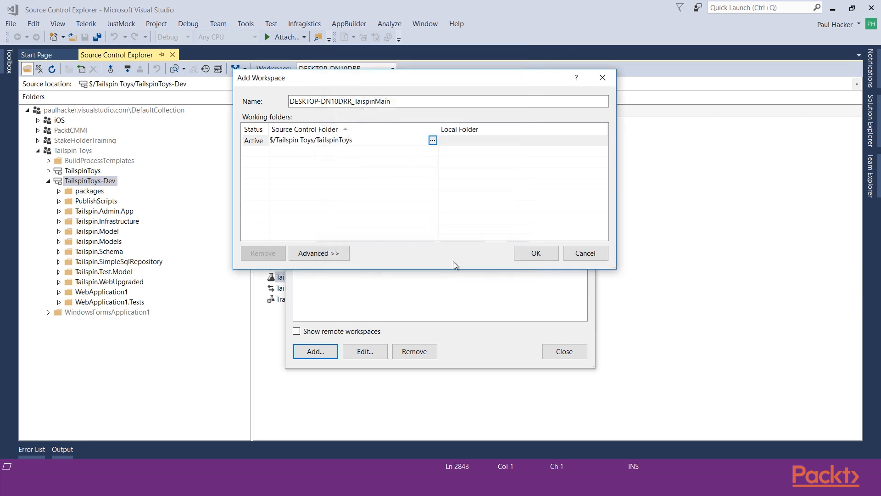
Try to map $/Tailspin Toys/TailspinToys to the local source\Workspaces folder in the user profile on drive C
left_click(485, 138)
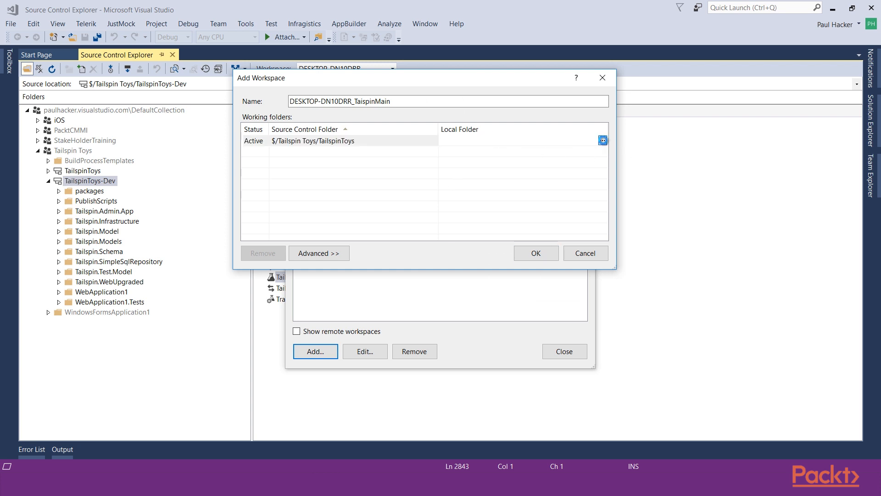
left_click(603, 140)
scroll(376, 268, "down", 1)
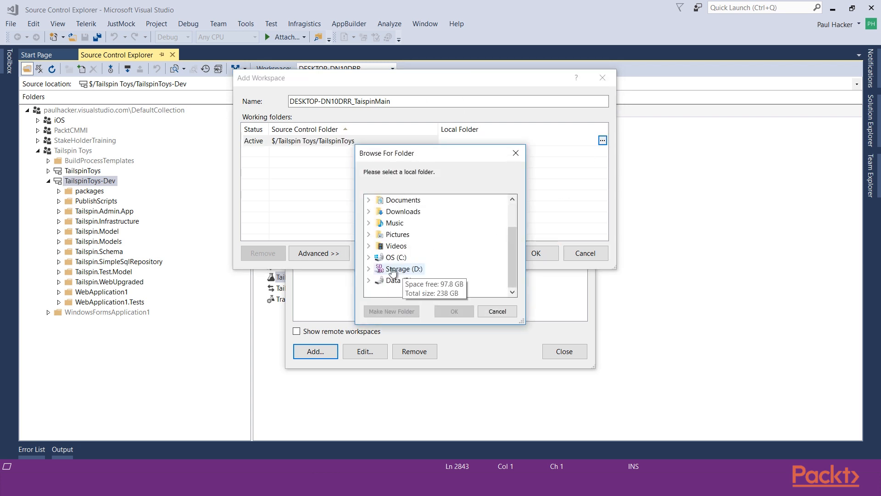
left_click(369, 257)
scroll(383, 272, "down", 3)
left_click(380, 257)
scroll(388, 230, "down", 2)
left_click(390, 200)
scroll(414, 239, "down", 2)
scroll(415, 240, "down", 3)
left_click(428, 257)
left_click(446, 280)
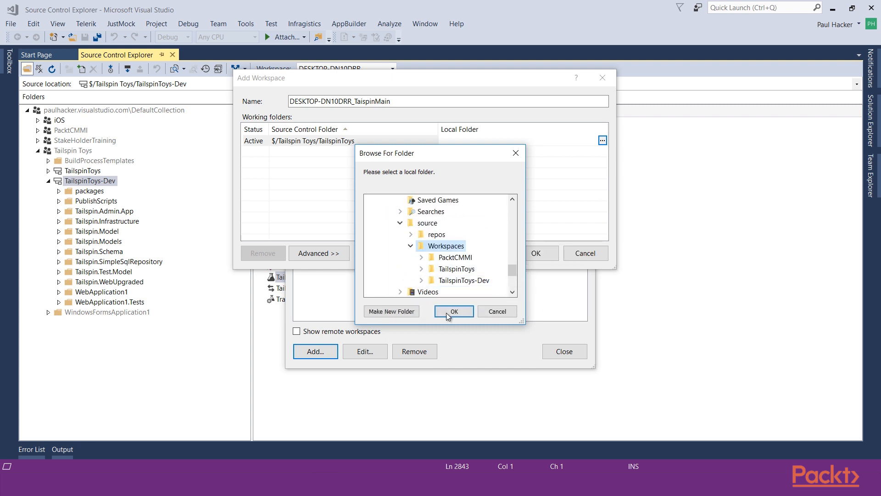
left_click(448, 312)
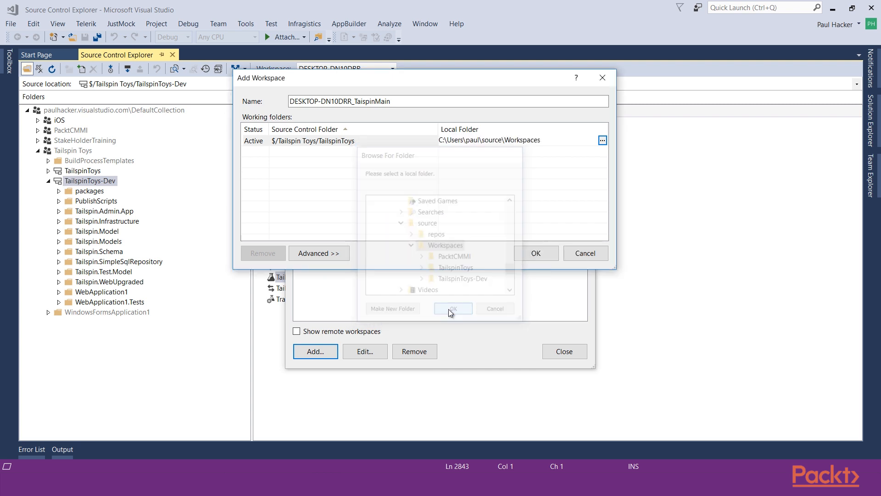
left_click(533, 259)
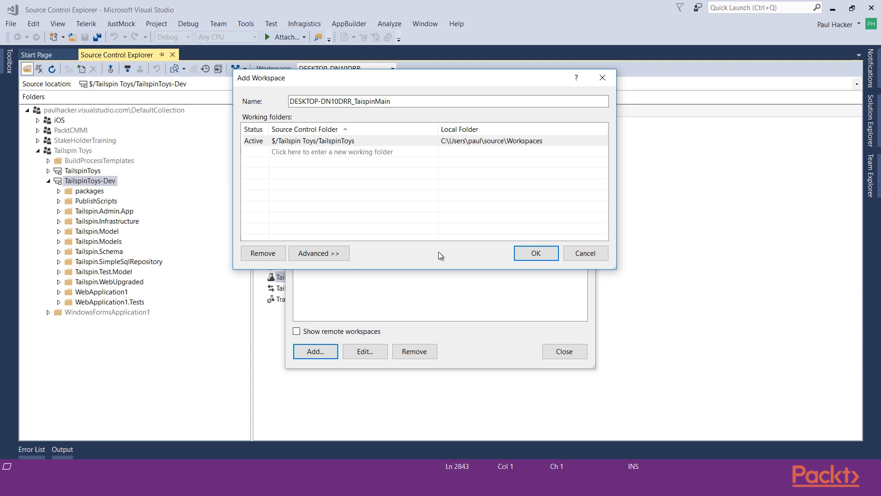
Show the advanced settings of the new workspace and try to create it with the Workspaces folder mapping
left_click(330, 254)
left_click(330, 255)
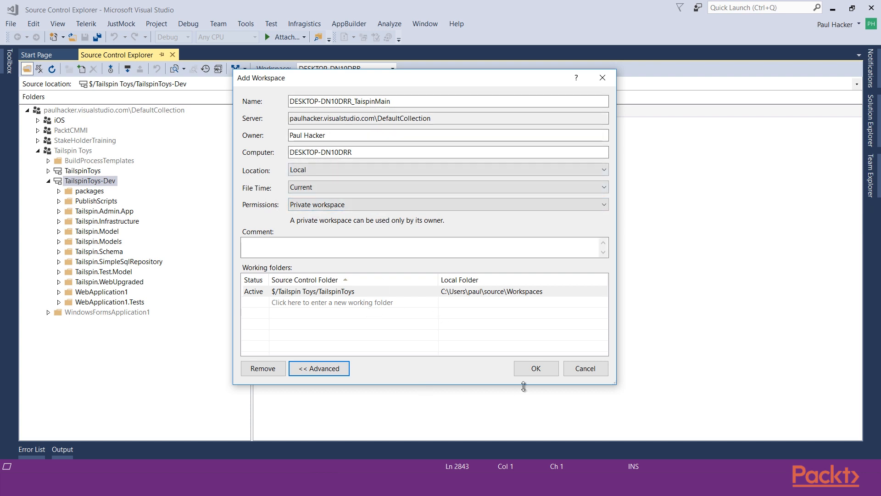
left_click(533, 367)
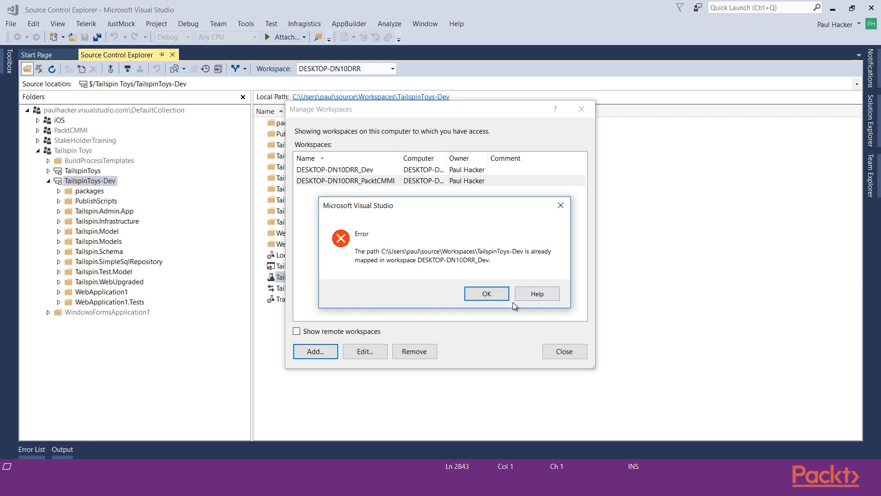
left_click(486, 294)
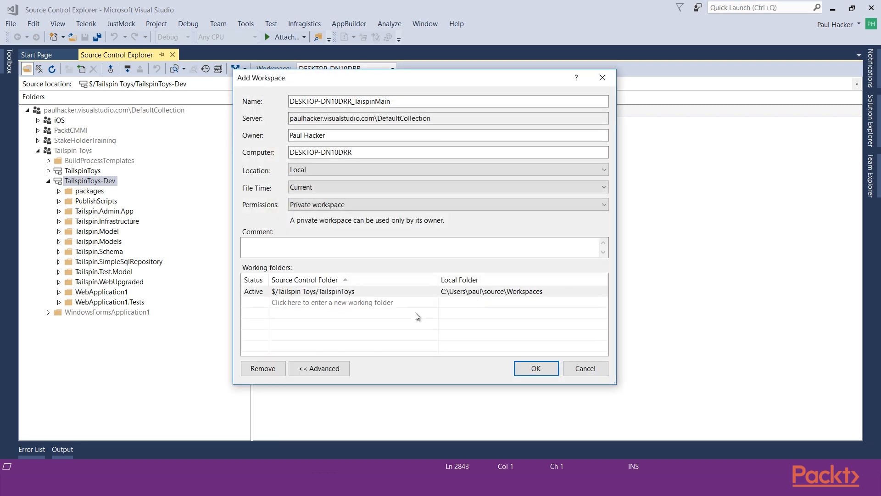
Change the working folder's local folder to the user's profile folder under C:\Users
left_click(545, 295)
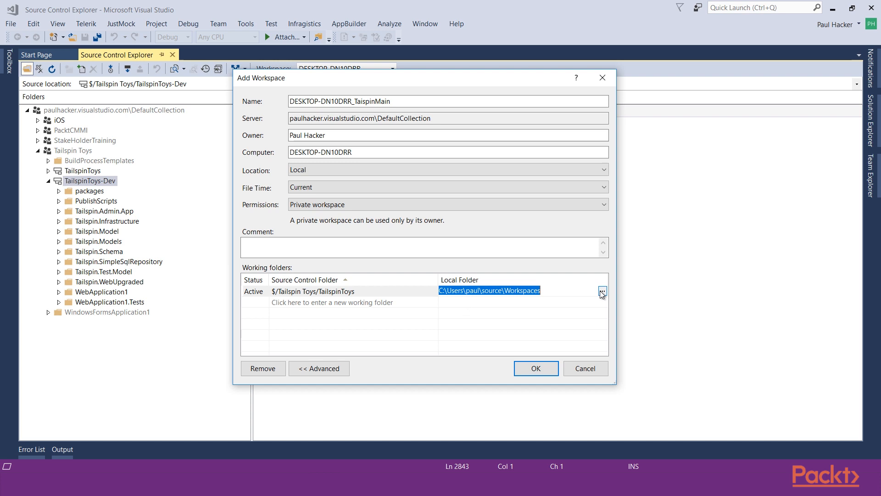
left_click(602, 291)
scroll(390, 278, "down", 1)
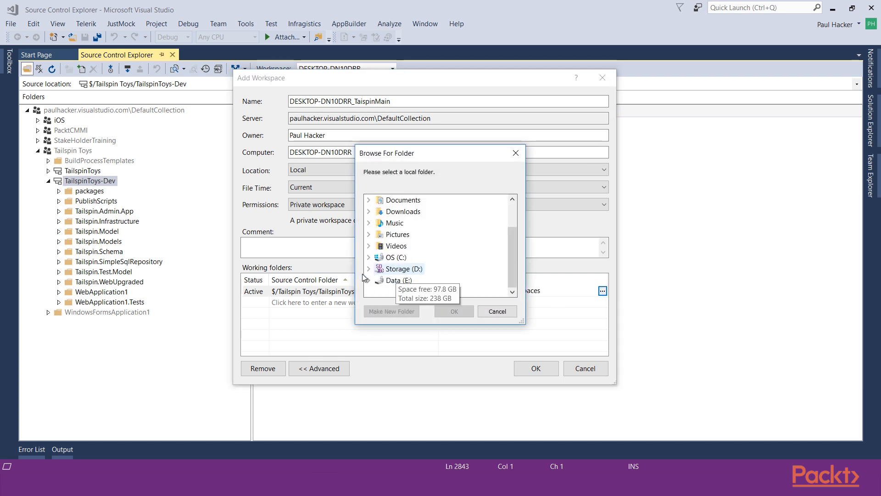
left_click(368, 258)
scroll(378, 271, "down", 5)
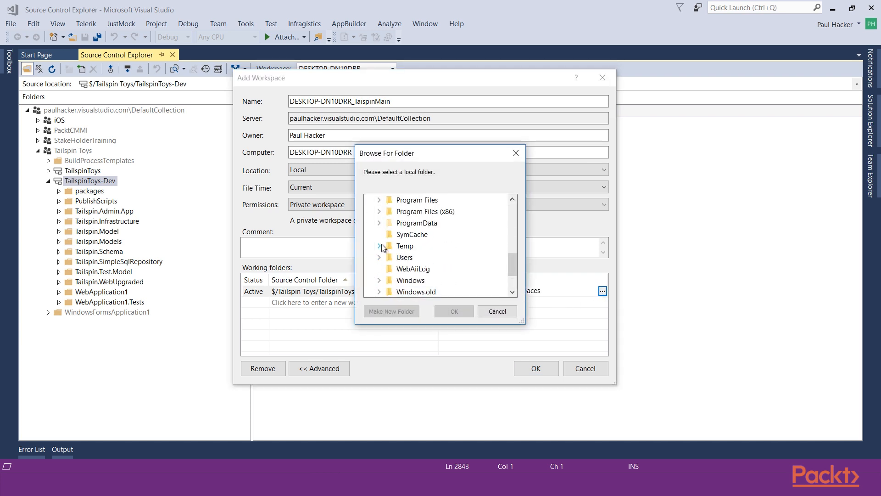
scroll(379, 257, "up", 1)
left_click(379, 245)
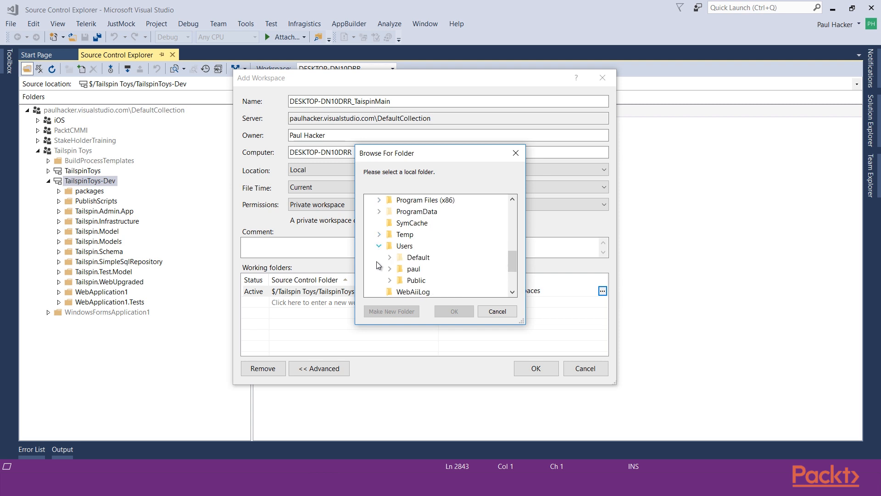
left_click(389, 268)
left_click(413, 200)
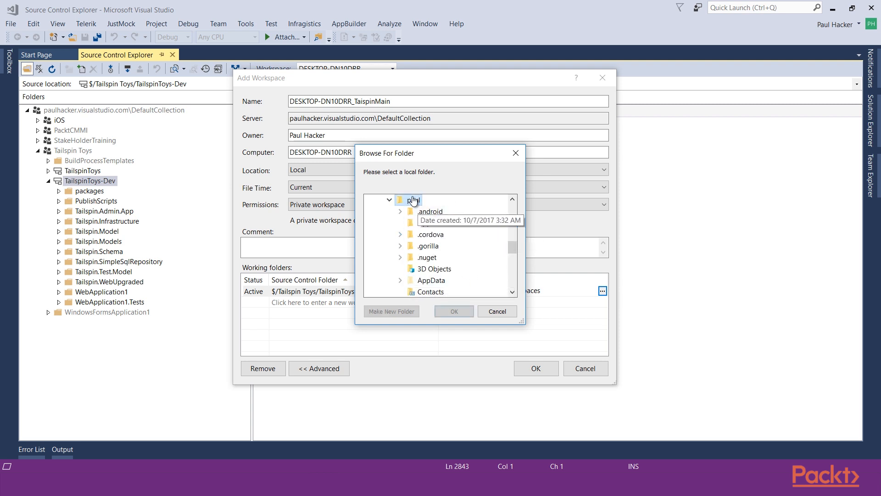
left_click(453, 311)
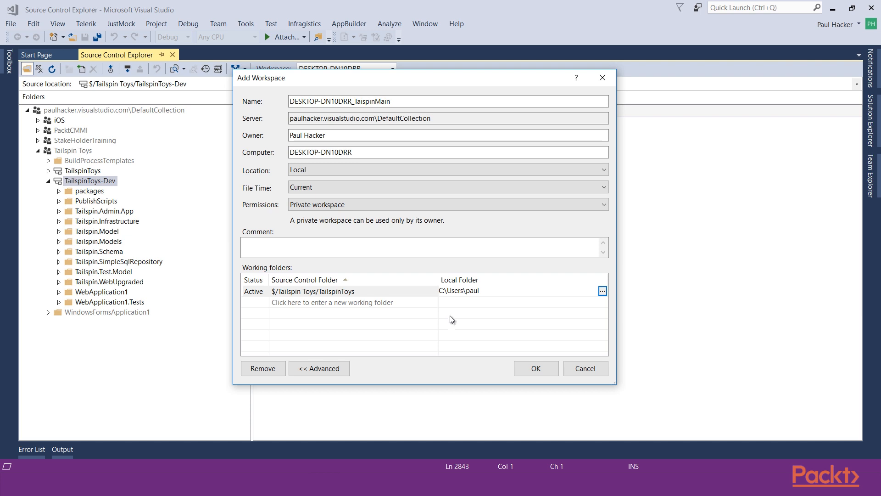
Try twice to create the workspace with the profile folder mapping
left_click(540, 368)
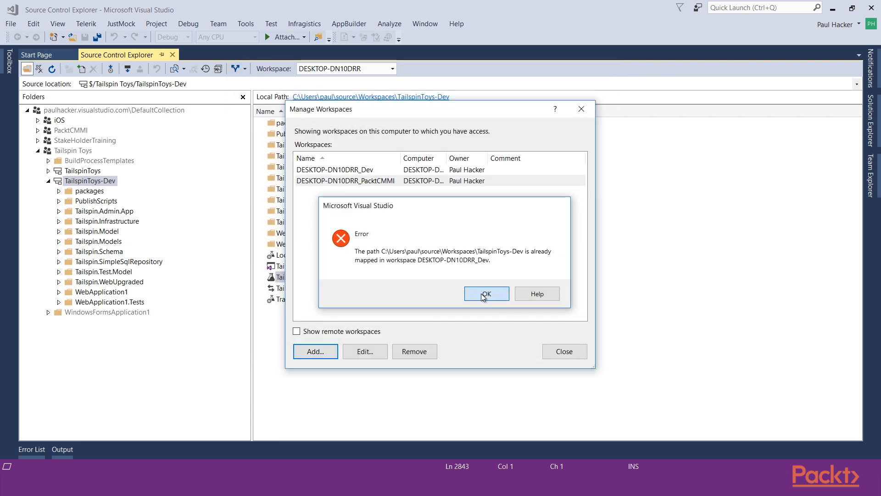
left_click(483, 294)
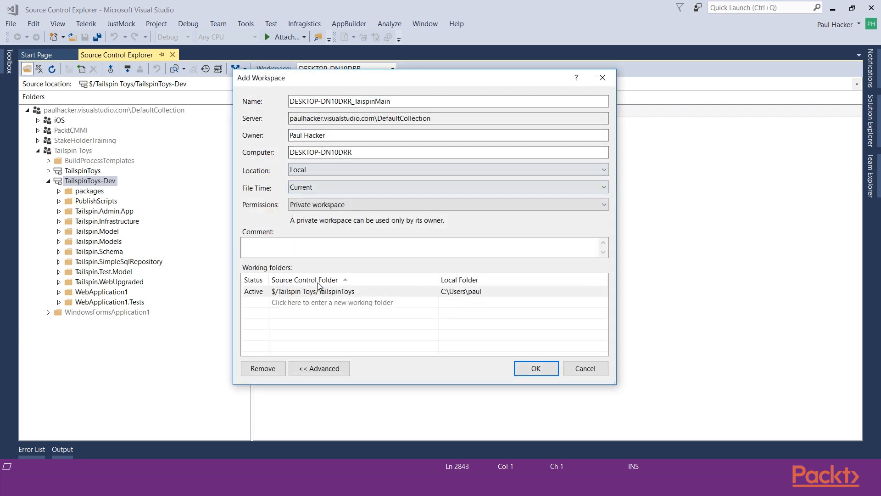
left_click(539, 369)
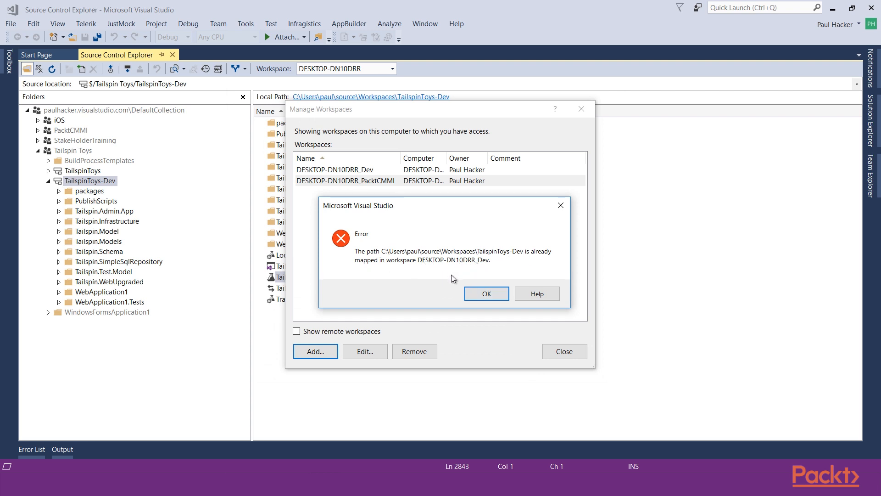
left_click(486, 293)
Set the local folder of $/Tailspin Toys/TailspinToys to the Storage (D:) drive and create the workspace
left_click(574, 291)
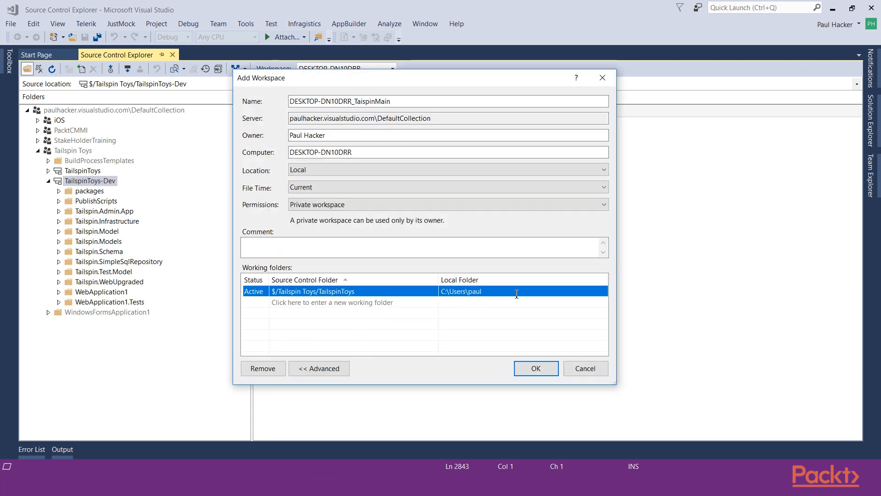
left_click(604, 292)
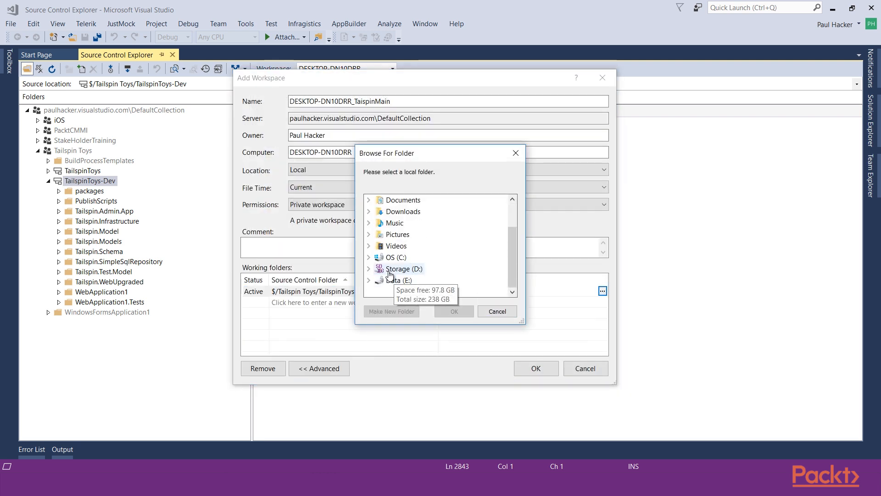
left_click(389, 270)
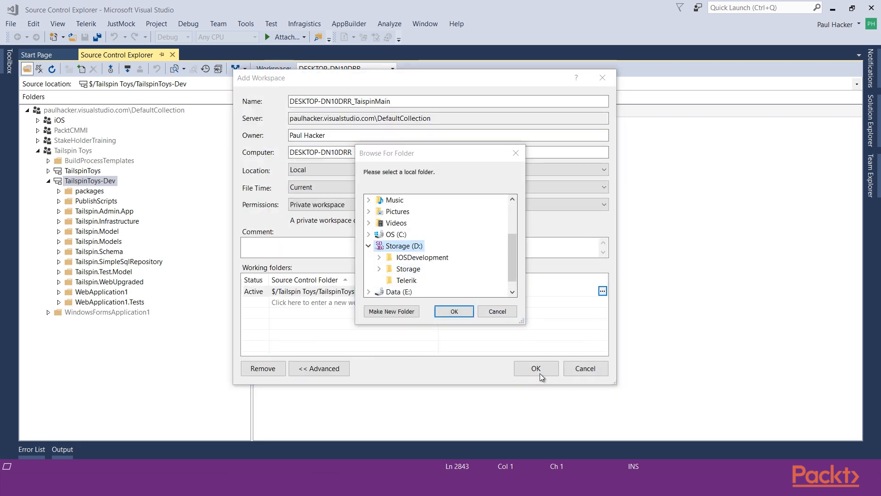
left_click(452, 311)
left_click(527, 369)
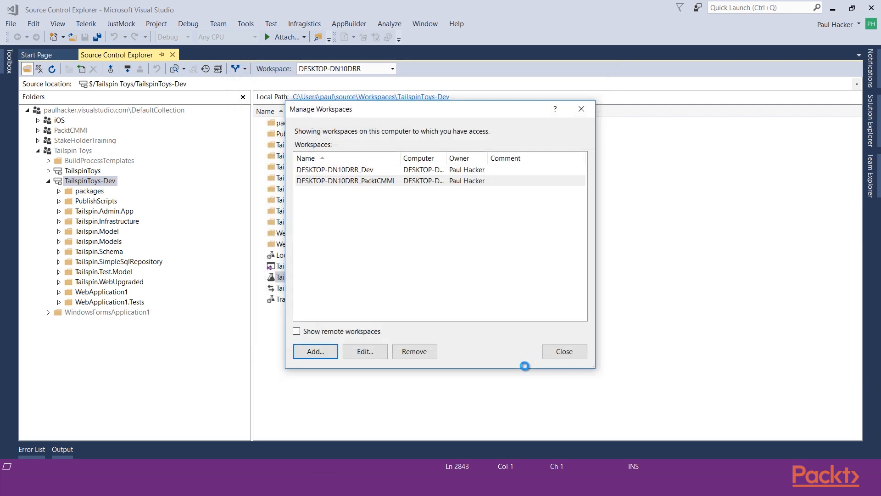
left_click(448, 299)
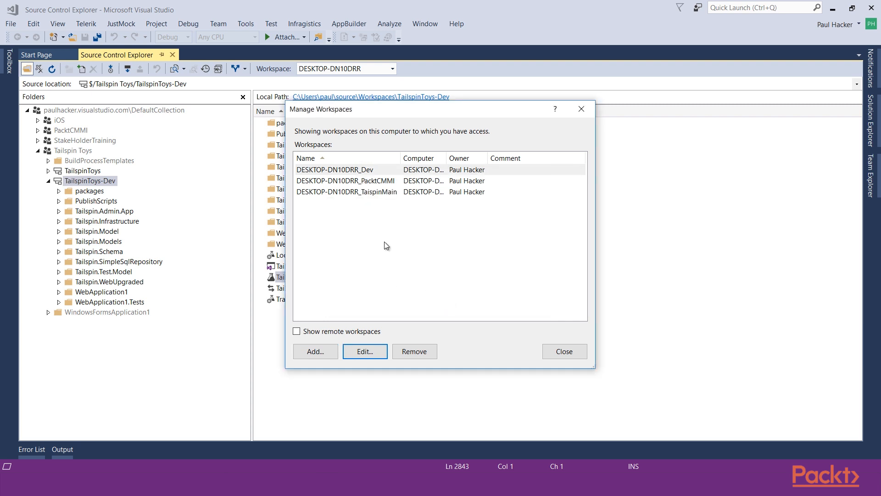
Enlarge the Manage Workspaces dialog, include remote workspaces in the list, and widen the Name and Computer columns
left_click_drag(591, 366, 677, 386)
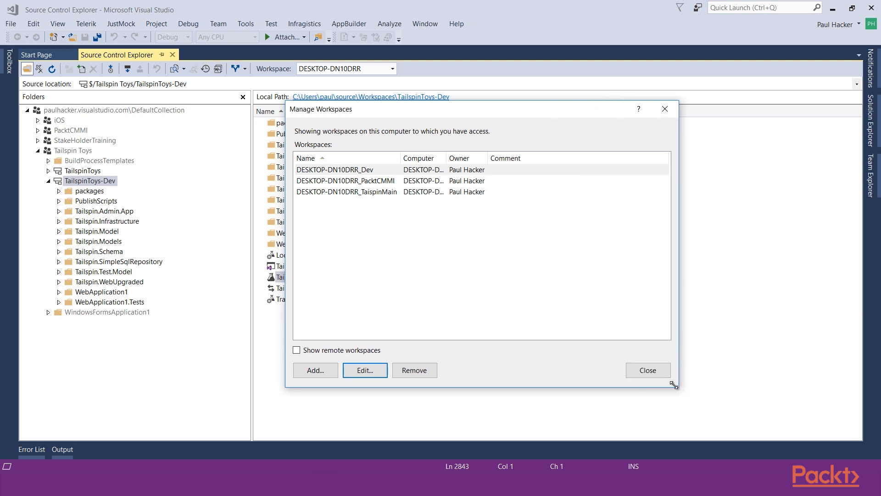
left_click(296, 351)
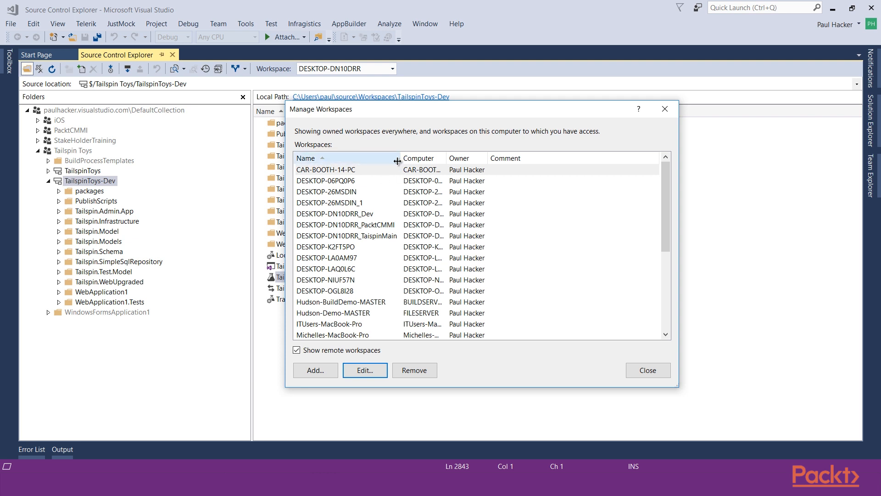
left_click_drag(402, 160, 423, 159)
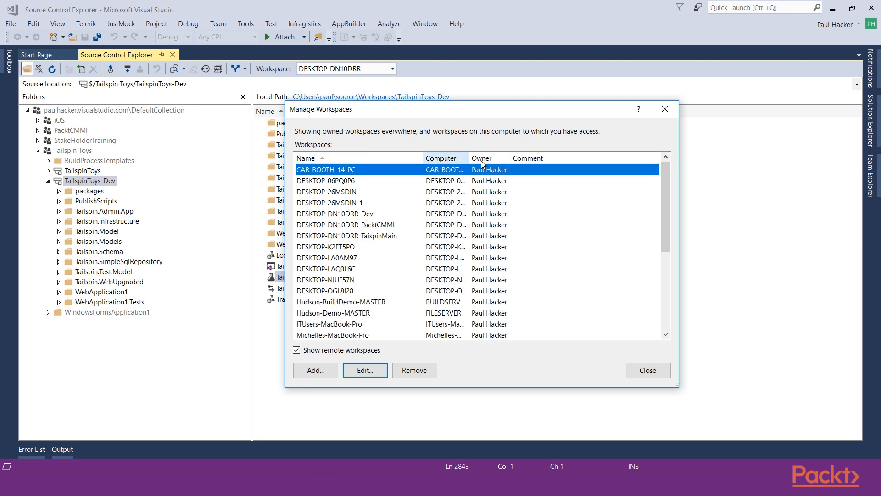
left_click_drag(469, 158, 522, 158)
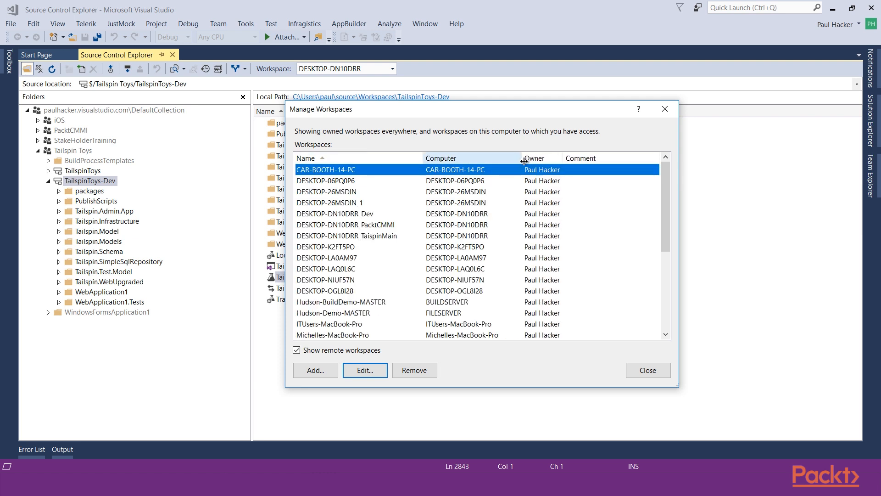
Permanently remove the two remote workspaces of the old Surface computers, and close the workspace manager
scroll(503, 236, "down", 1)
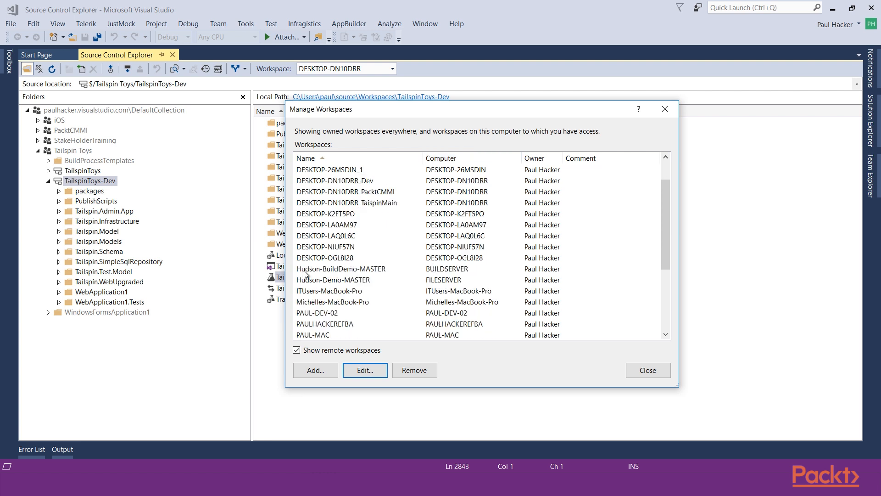
scroll(356, 271, "down", 3)
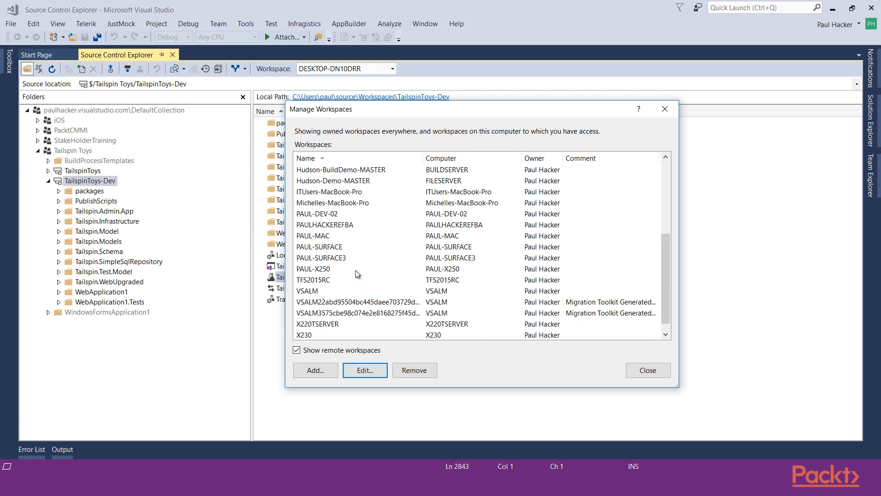
scroll(327, 240, "down", 1)
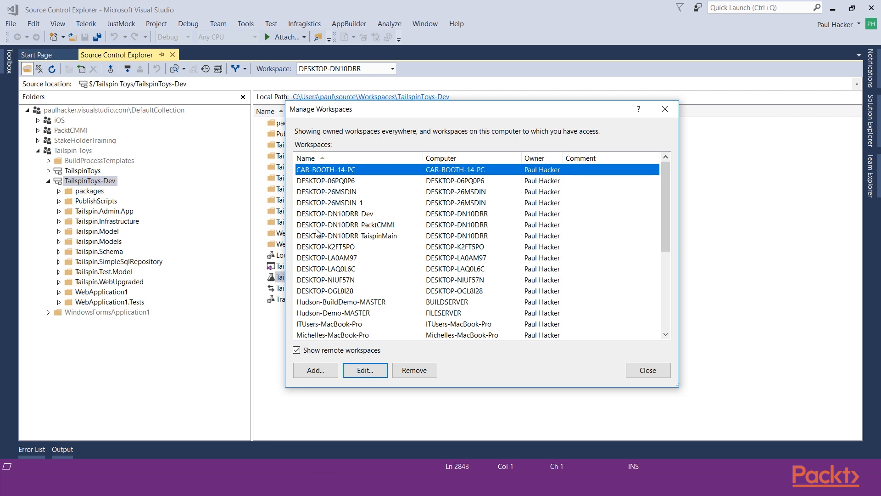
scroll(337, 273, "down", 3)
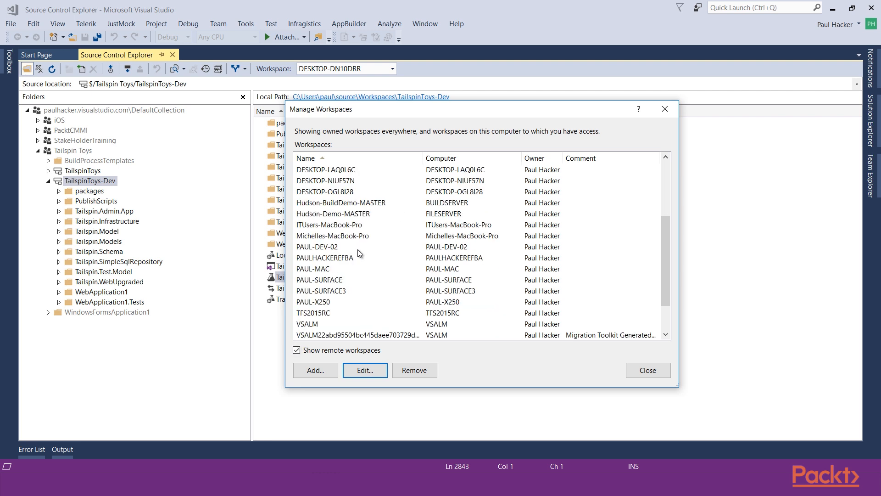
scroll(337, 198, "down", 1)
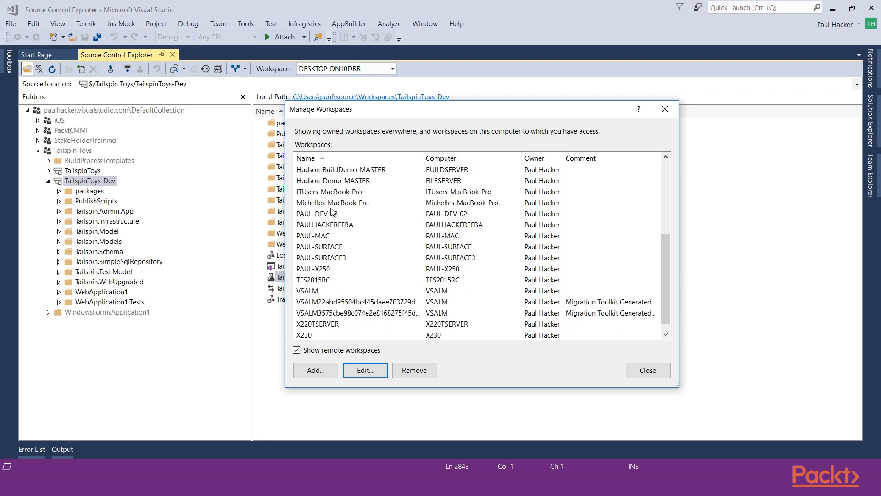
left_click(324, 216)
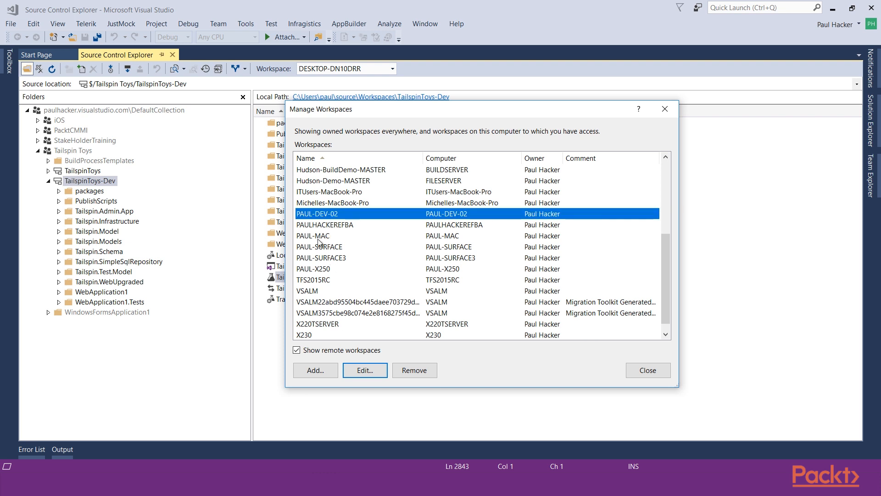
left_click(318, 248)
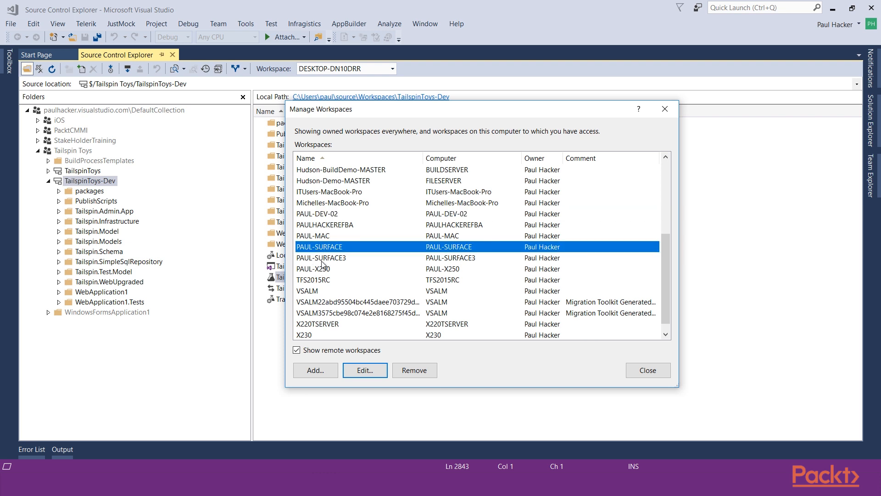
left_click(323, 260, "shift")
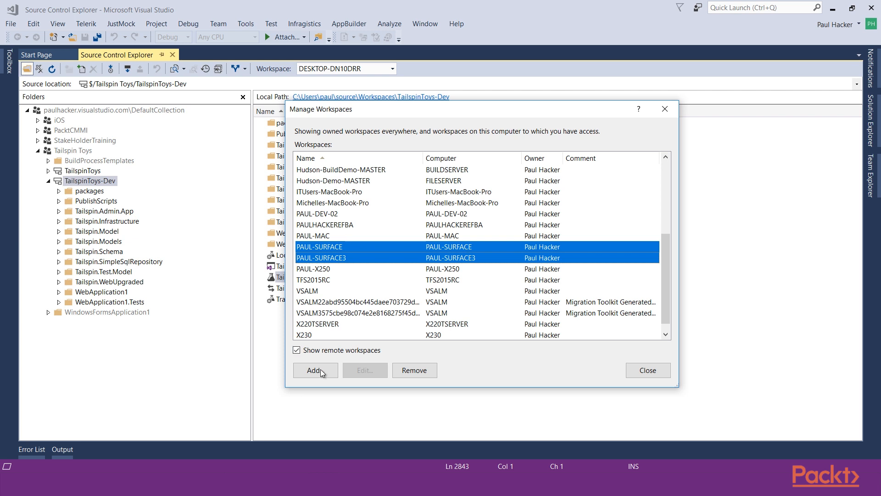
left_click(407, 370)
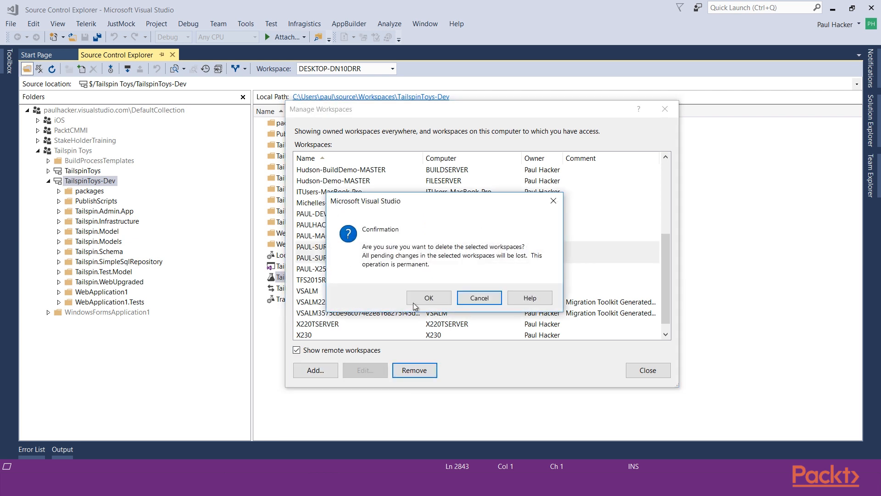
left_click(431, 299)
left_click(430, 299)
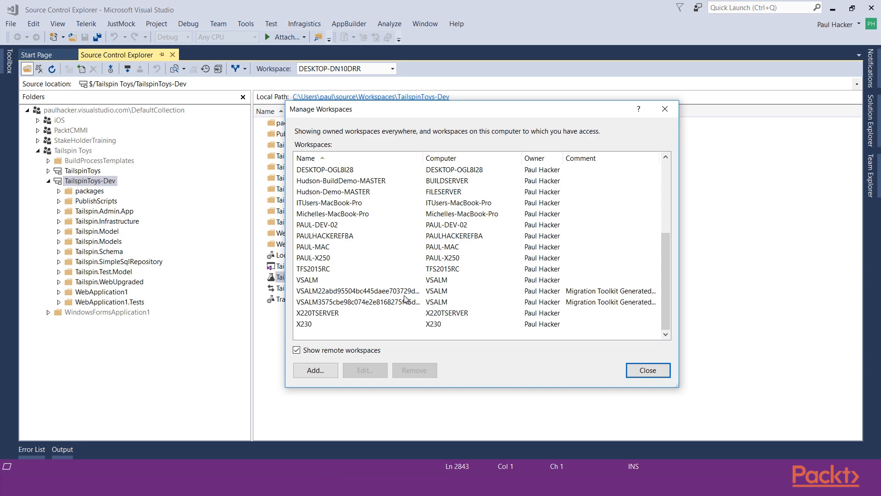
left_click(649, 371)
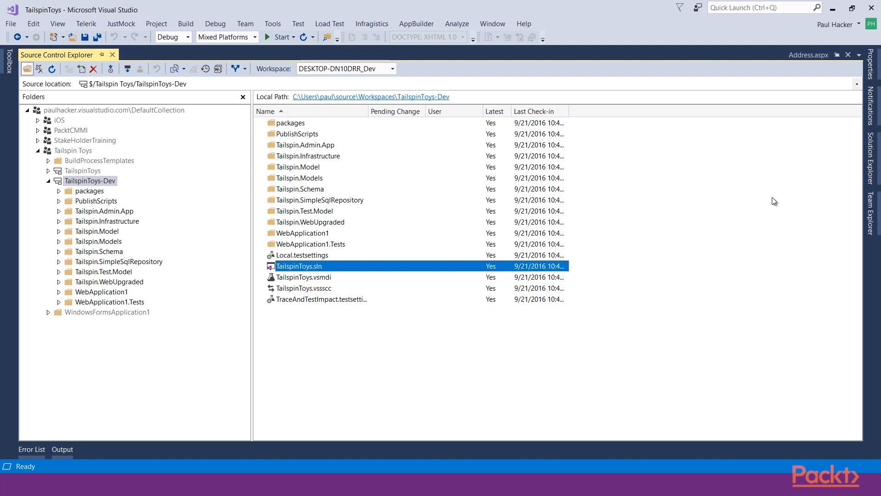
Open About.aspx from the Tailspin.Web project, append " Dev" to the page title "Tailspin Toys - About Us" and save the file
left_click(871, 176)
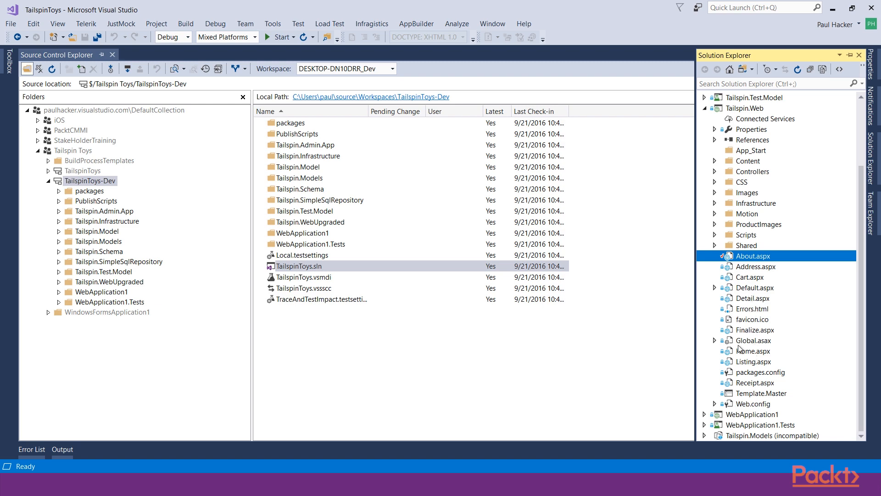
double_click(748, 259)
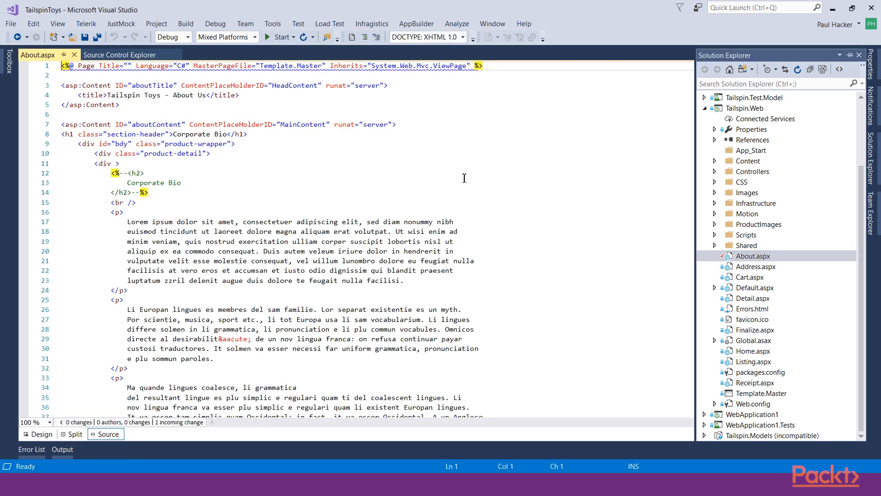
left_click(209, 97)
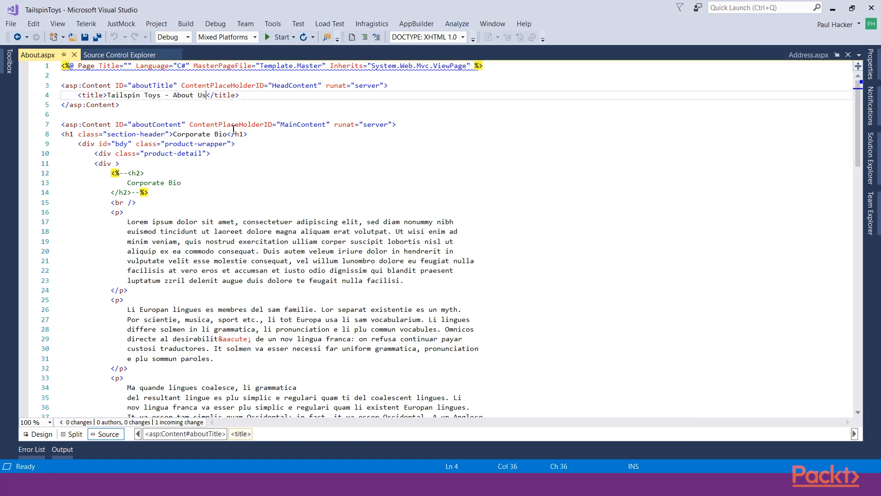
type("Dev")
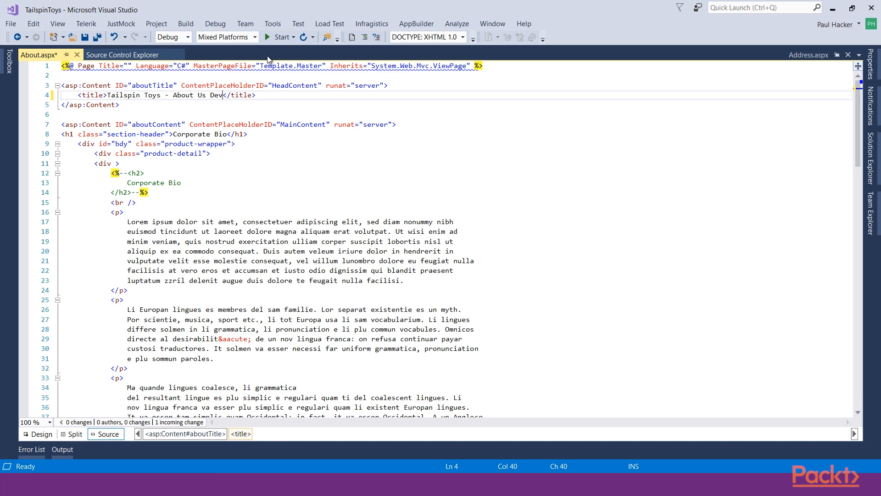
left_click(95, 38)
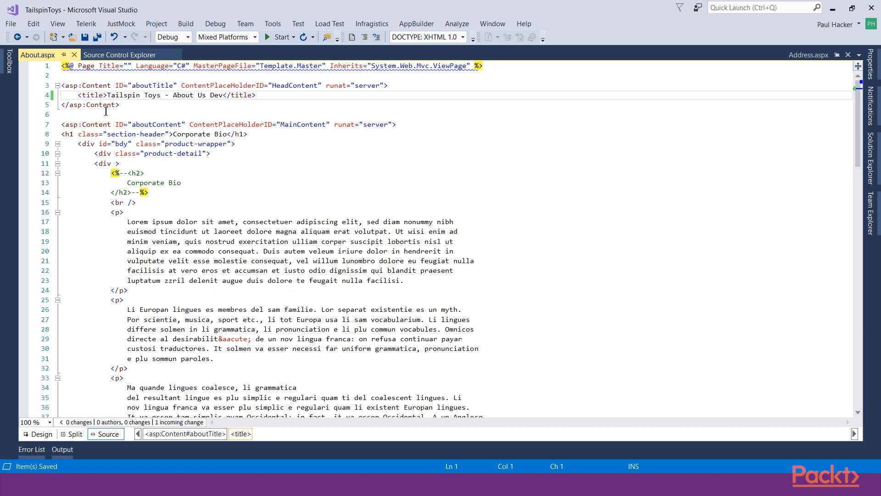
Return to Source Control Explorer, keep Team Explorer pinned open beside it and show the pending changes of the Dev workspace
left_click(113, 56)
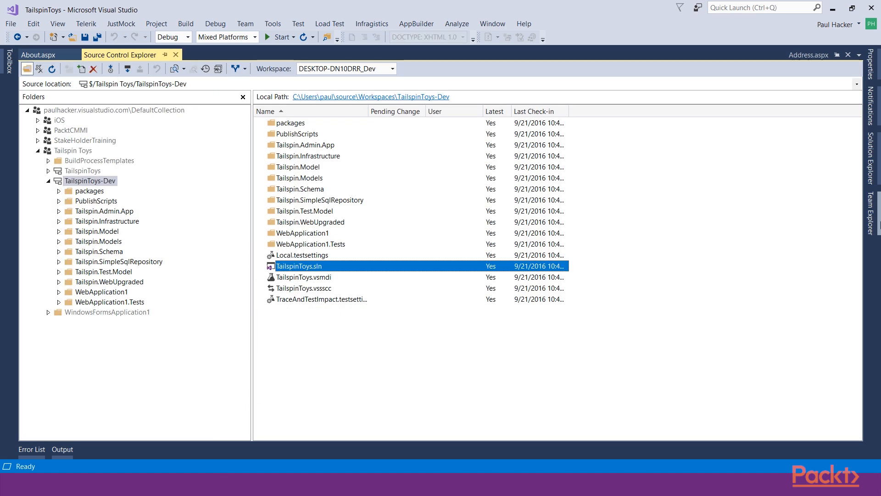
left_click(870, 213)
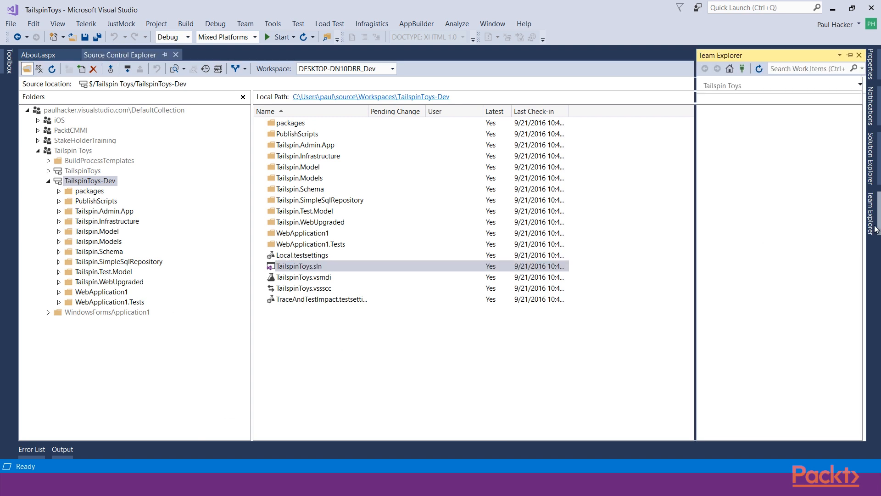
left_click(851, 55)
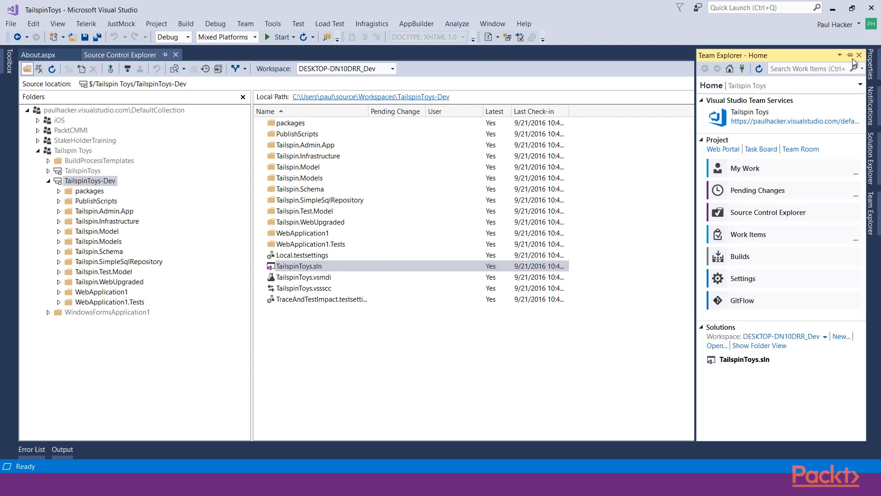
left_click(851, 55)
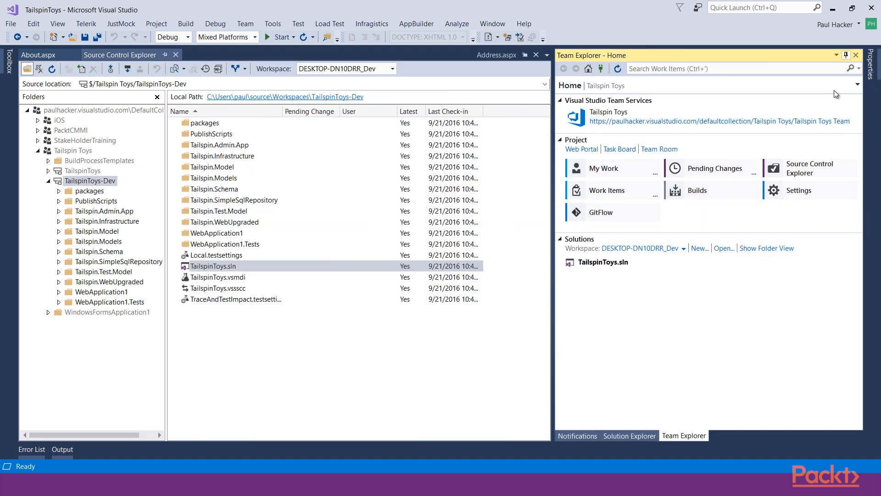
left_click(718, 174)
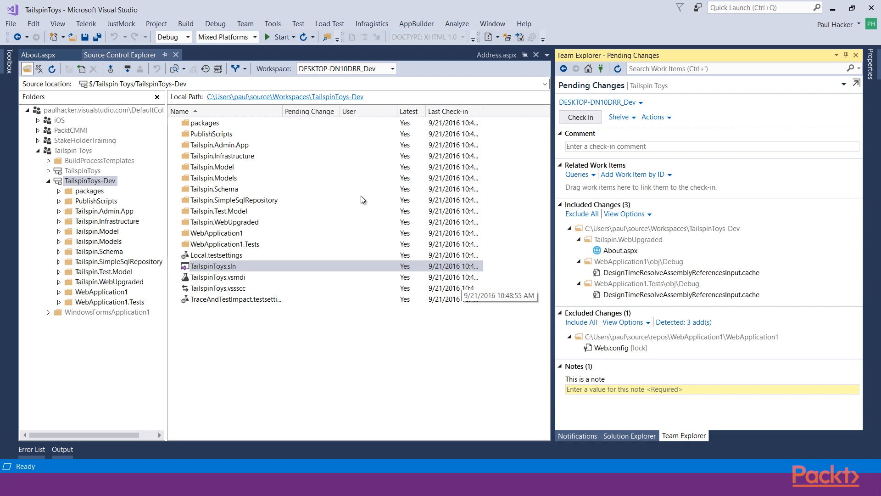
Switch both Source Control Explorer and Pending Changes to the DESKTOP-DN10DRR_TaispinMain workspace to examine its pending changes
left_click(392, 69)
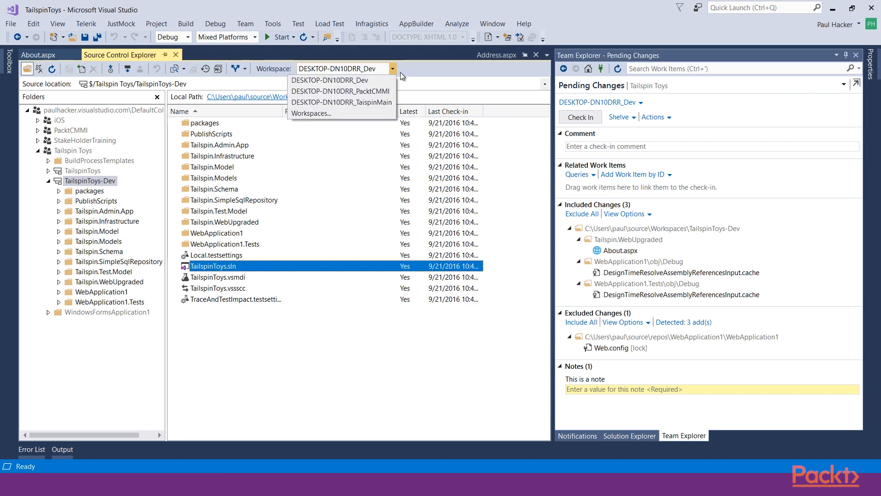
left_click(372, 106)
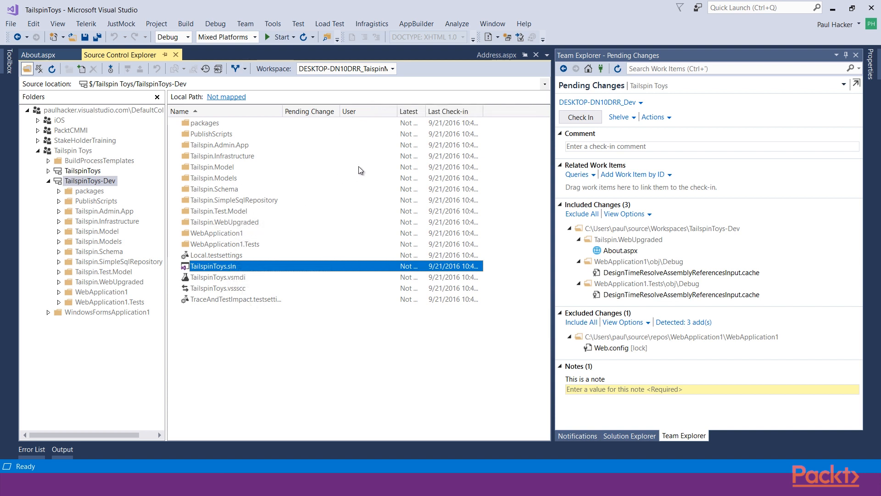
left_click(641, 104)
left_click(645, 140)
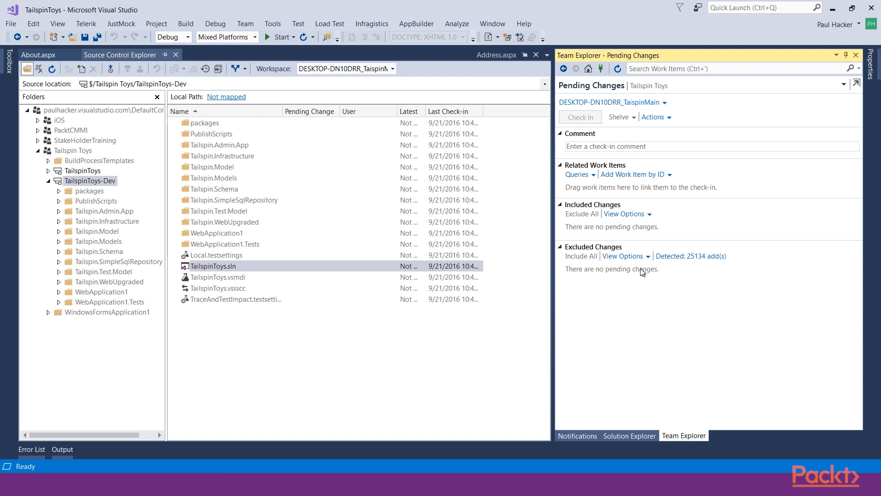
Switch both Pending Changes and Source Control Explorer back to the DESKTOP-DN10DRR_Dev workspace
left_click(665, 104)
left_click(652, 112)
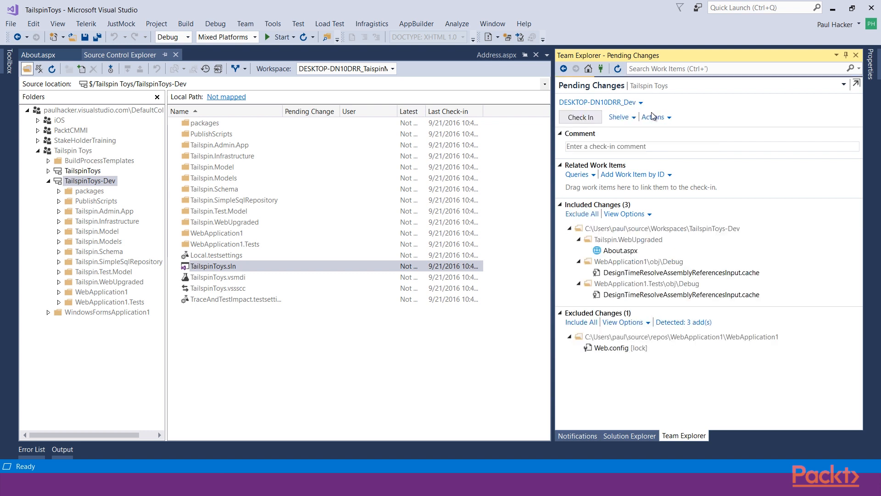
left_click(393, 69)
left_click(355, 80)
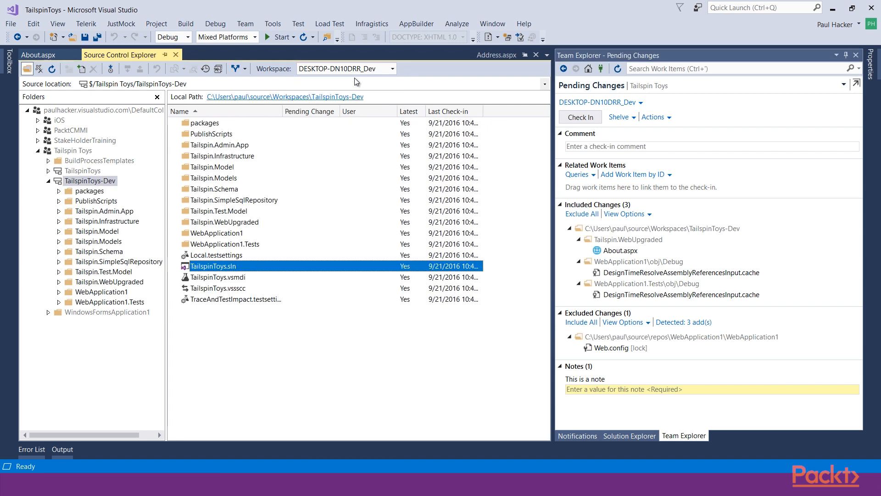